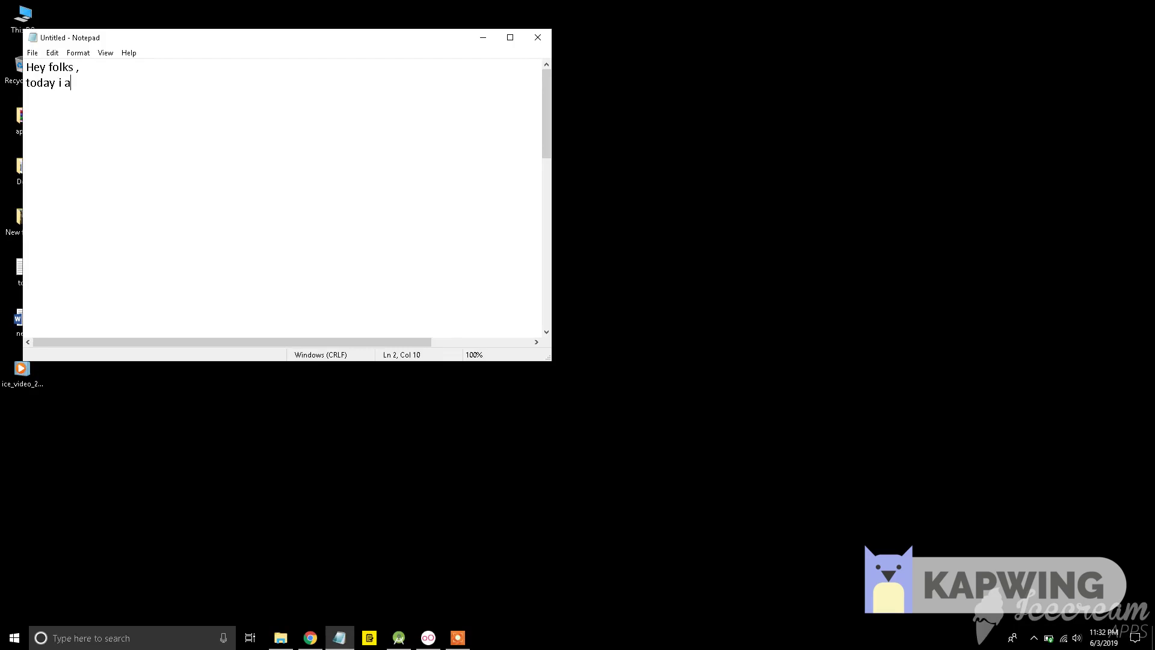
- Complete the intro line as "today i am gonna show you, how to solve the adb error, while installing android application to emulator"
text(onna sho)
text(w to)
key(BackSpace)
key(BackSpace)
text(you, how to)
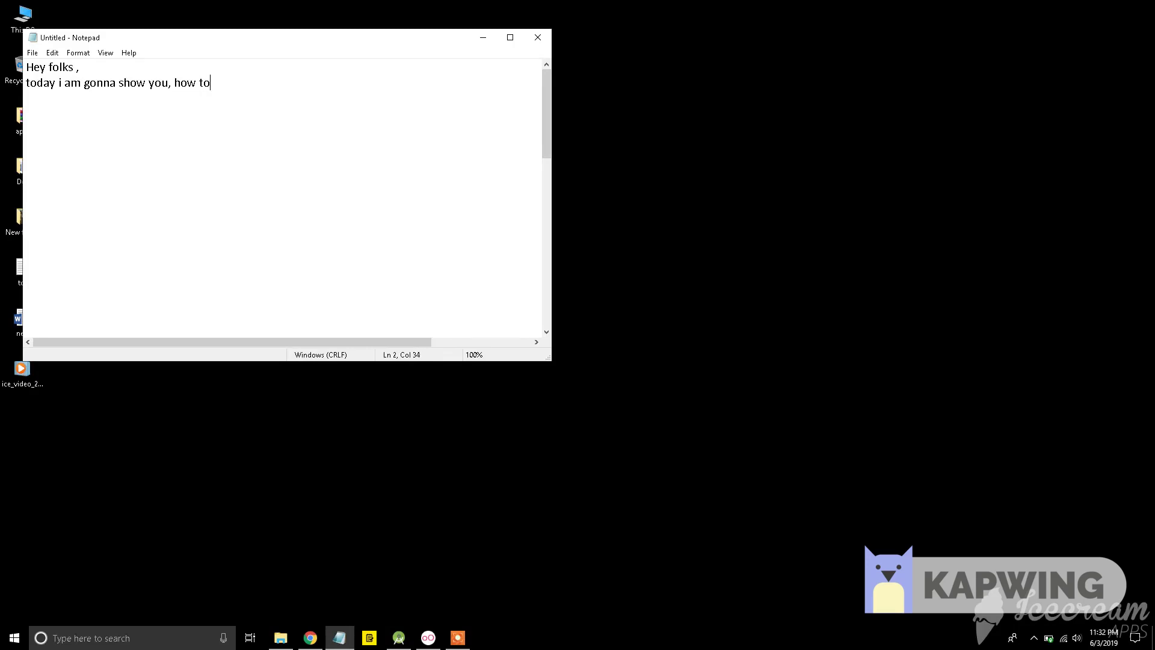
text( solve the)
text(adb error, while installing )
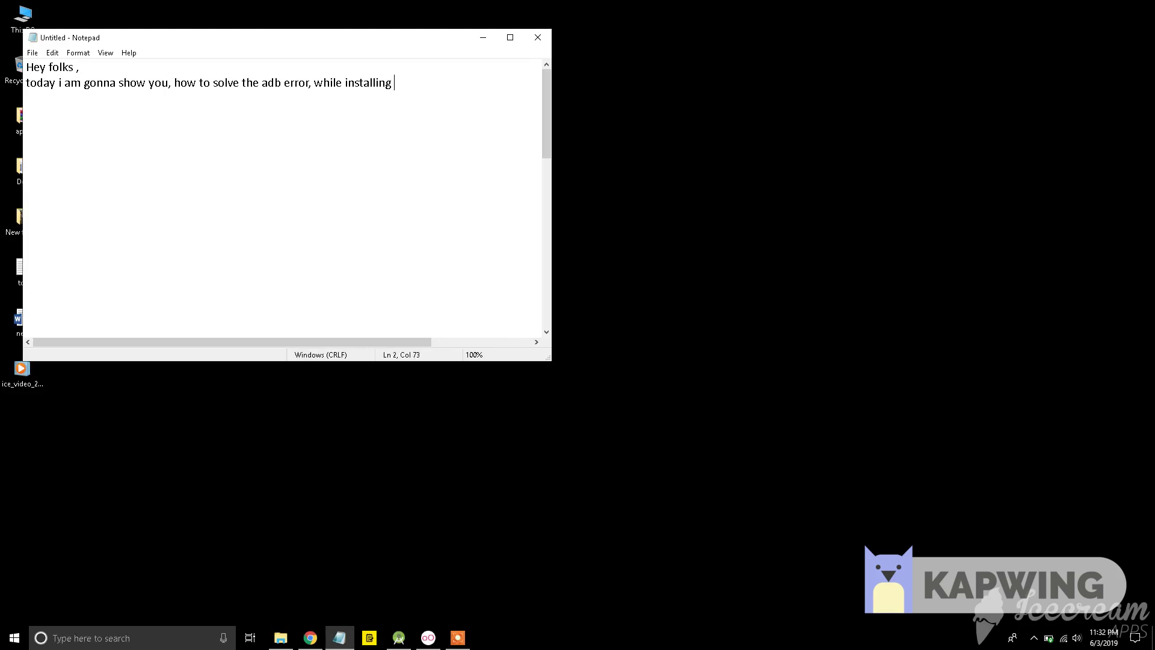
text(andro)
text(id application )
text(to)
text( emulator)
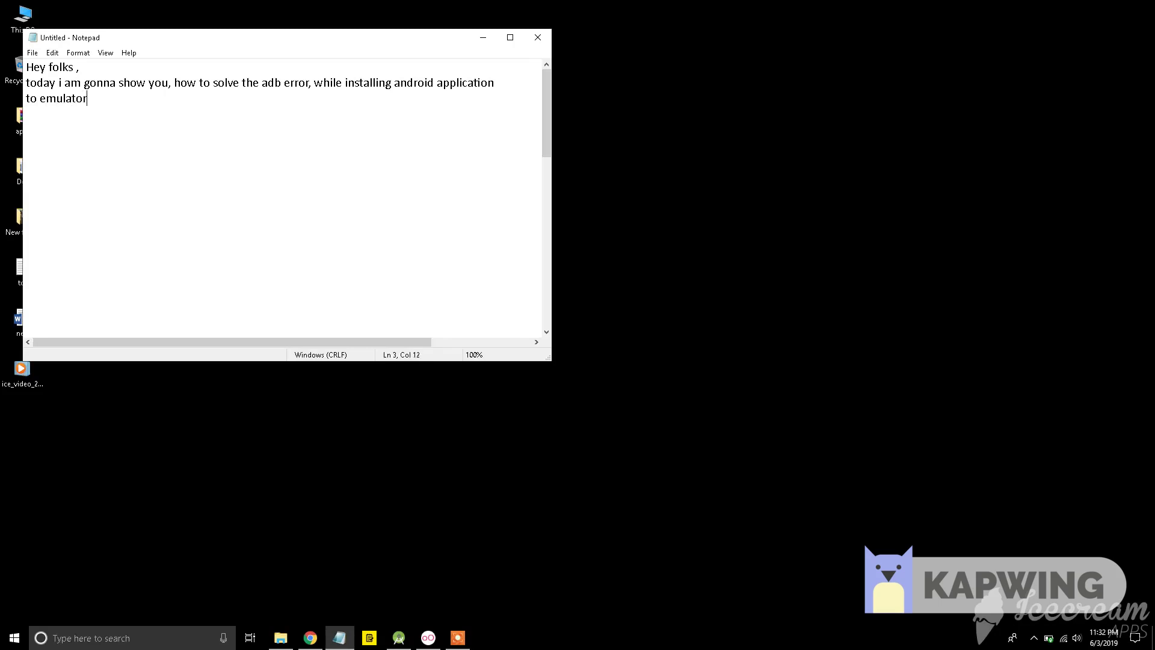
- Switch to Chrome and examine the screenshot of the ADB connection error in the Select Deployment Target dialog
click(311, 638)
click(229, 7)
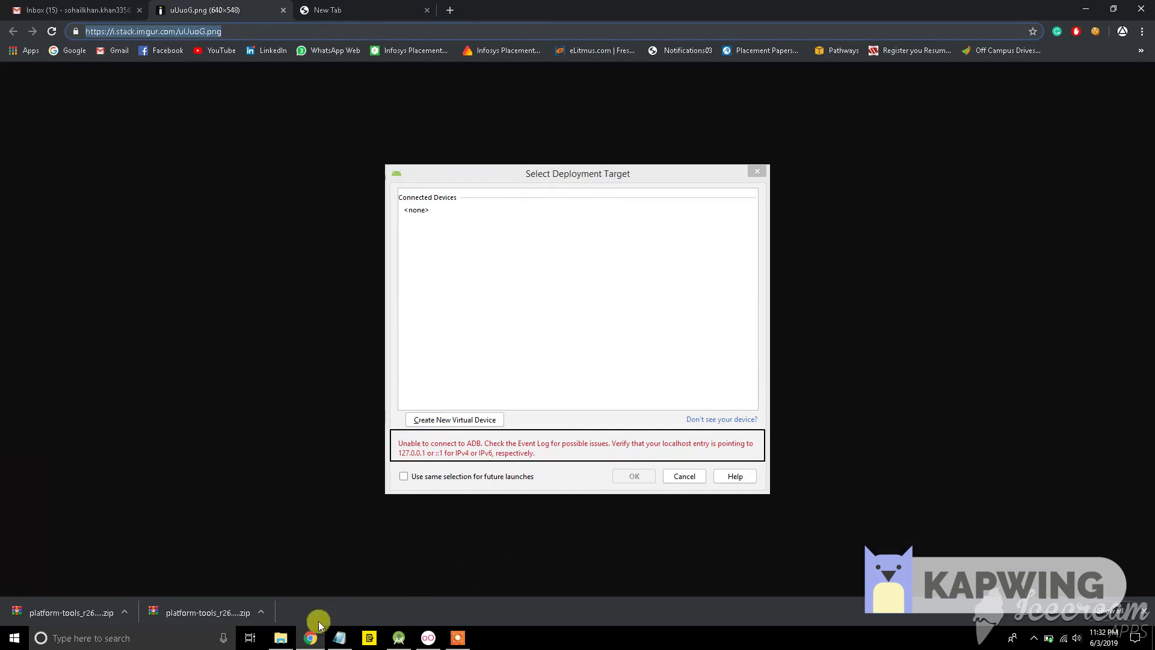
- Return to Notepad, add "lets fix this" below the remark about the error, and erase all introductory text above the listed steps
click(333, 642)
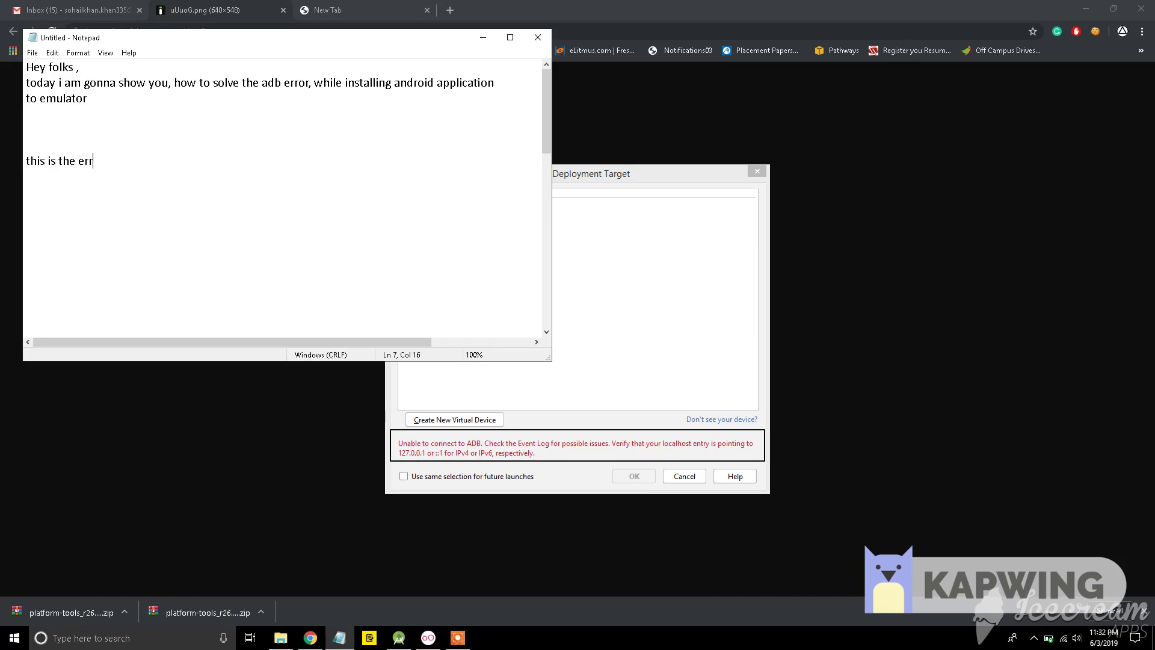
text(lets fix thi)
key(ctrl+shift+Left)
key(ctrl+shift+Left)
key(ctrl+shift+Left)
key(ctrl+shift+Left)
key(ctrl+shift+Left)
key(ctrl+shift+Home)
key(BackSpace)
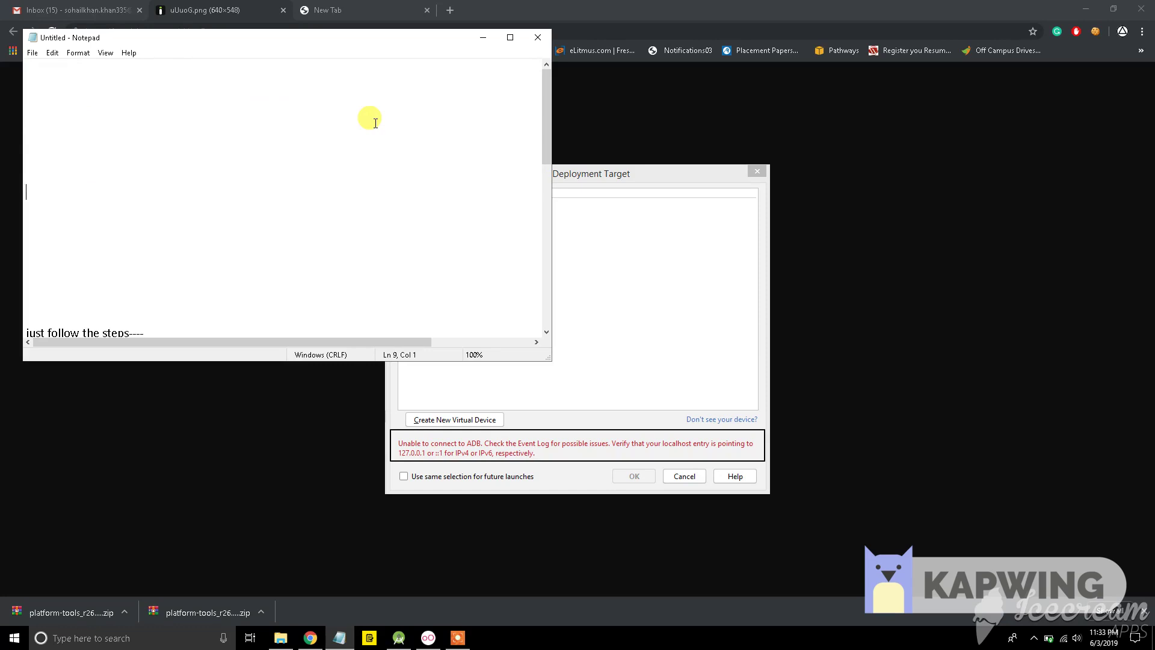
- Go down to STEP 1 in the notes and copy its platform-tools_r26.0.0-windows.zip download URL
key(Return)
key(Down)
key(Down)
key(Down)
key(Down)
key(Down)
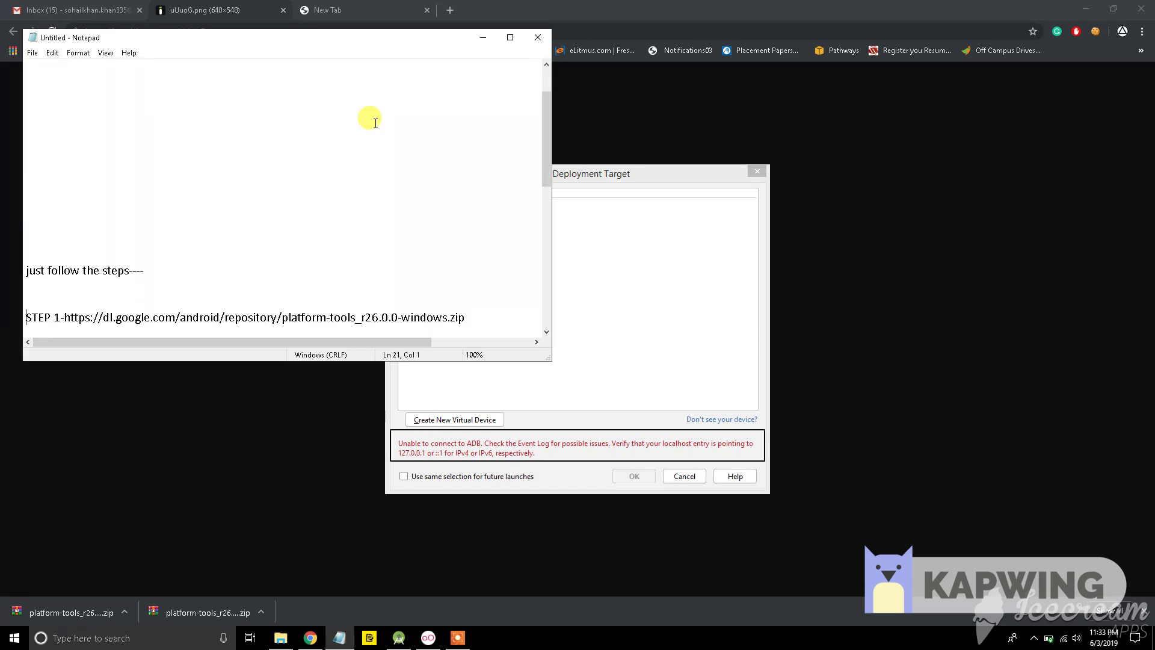
drag(473, 317, 65, 317)
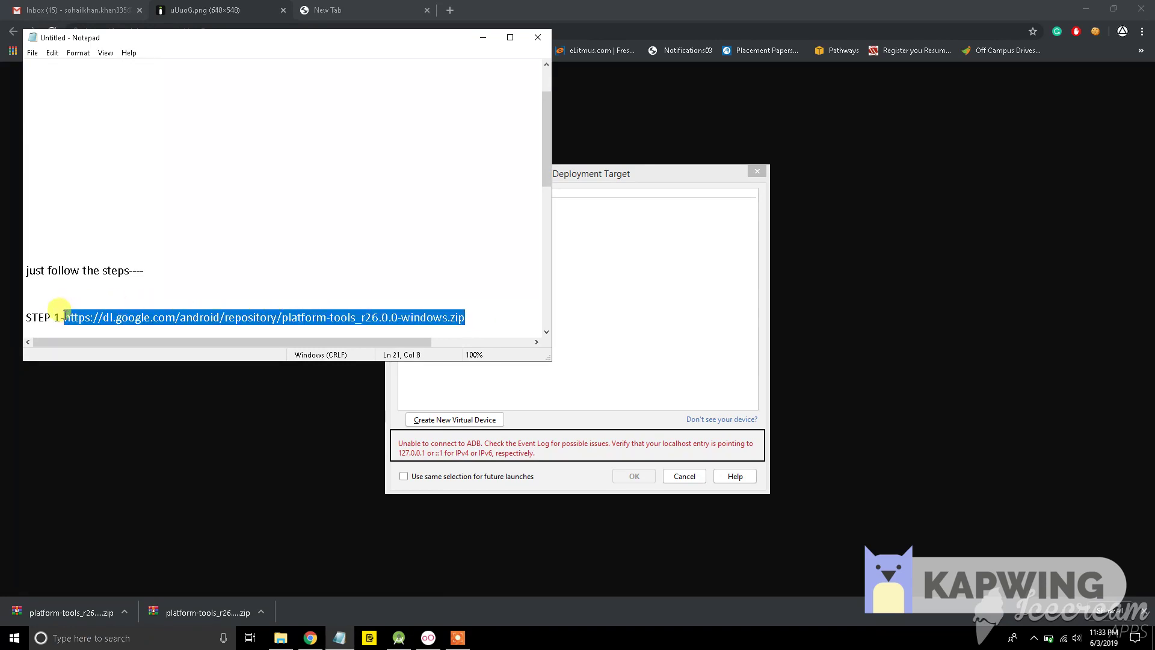
key(ctrl+c)
- Open the copied URL in Chrome's empty tab and save the platform-tools_r26.0.0-windows archive to the Desktop
click(328, 10)
key(ctrl+v)
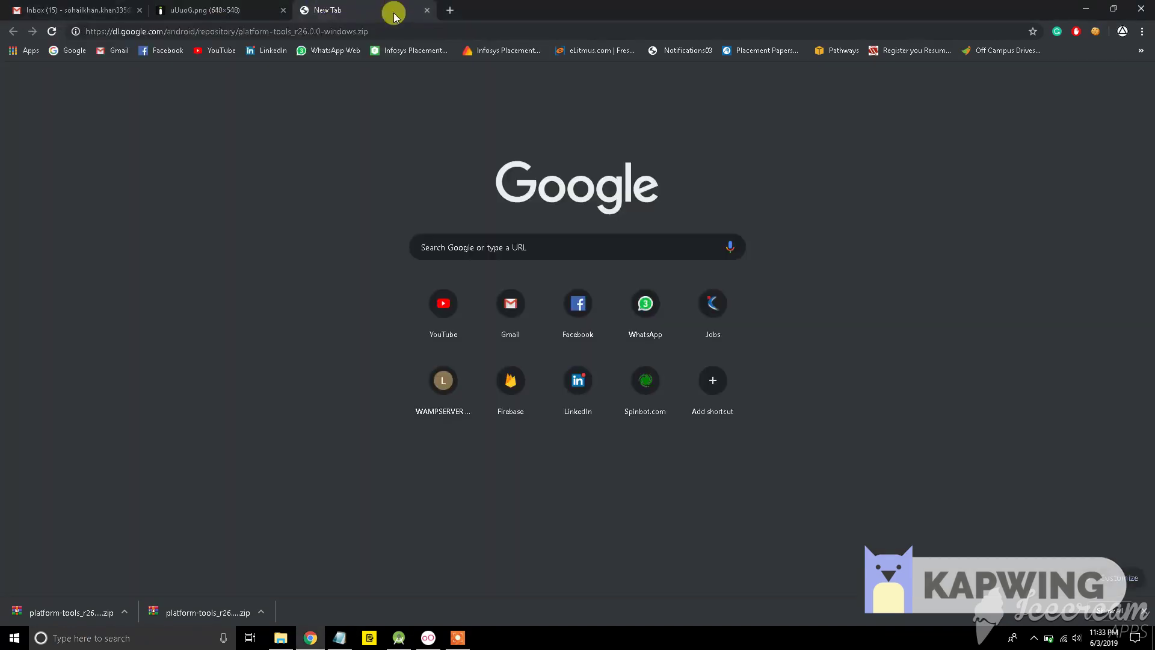
key(Return)
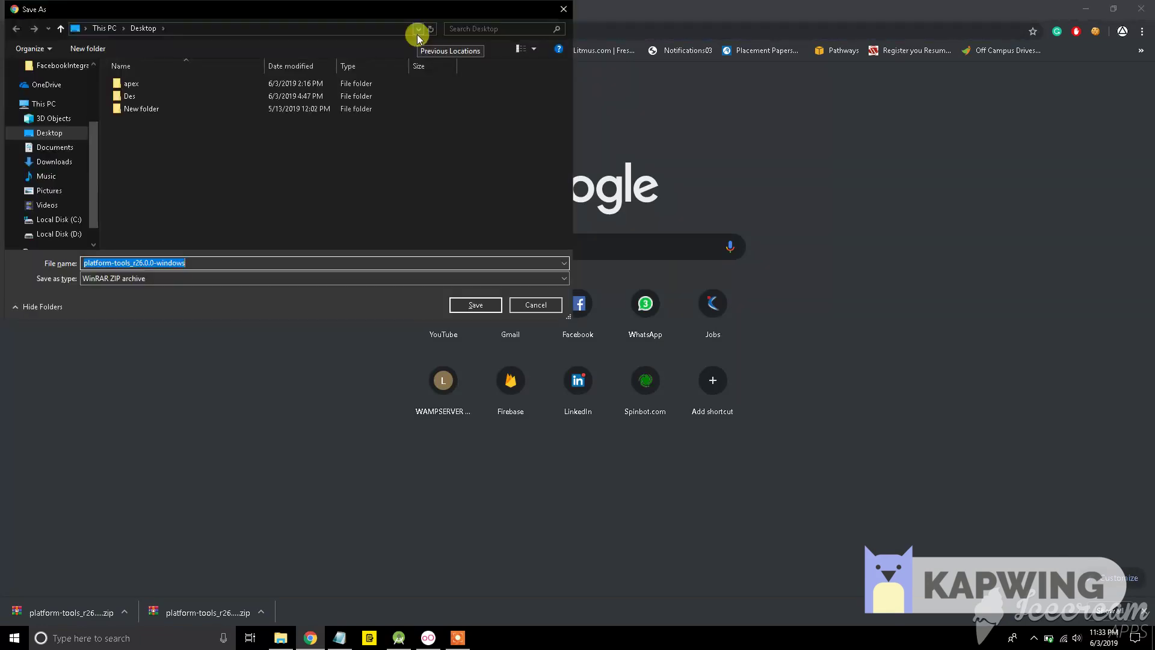
click(70, 134)
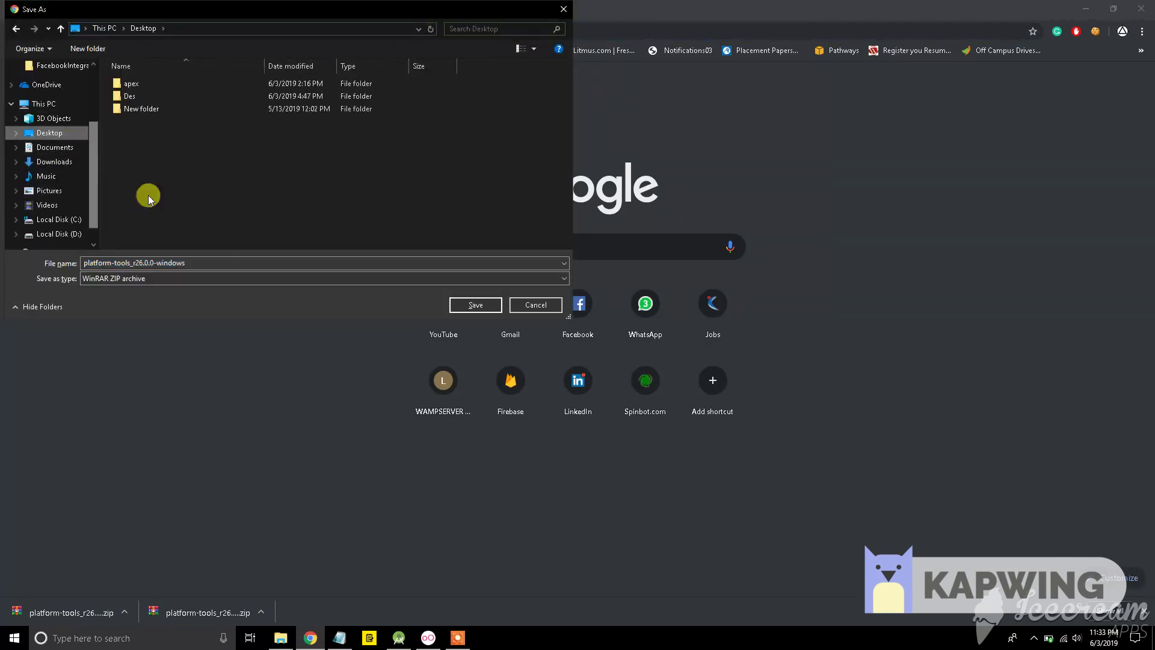
click(475, 306)
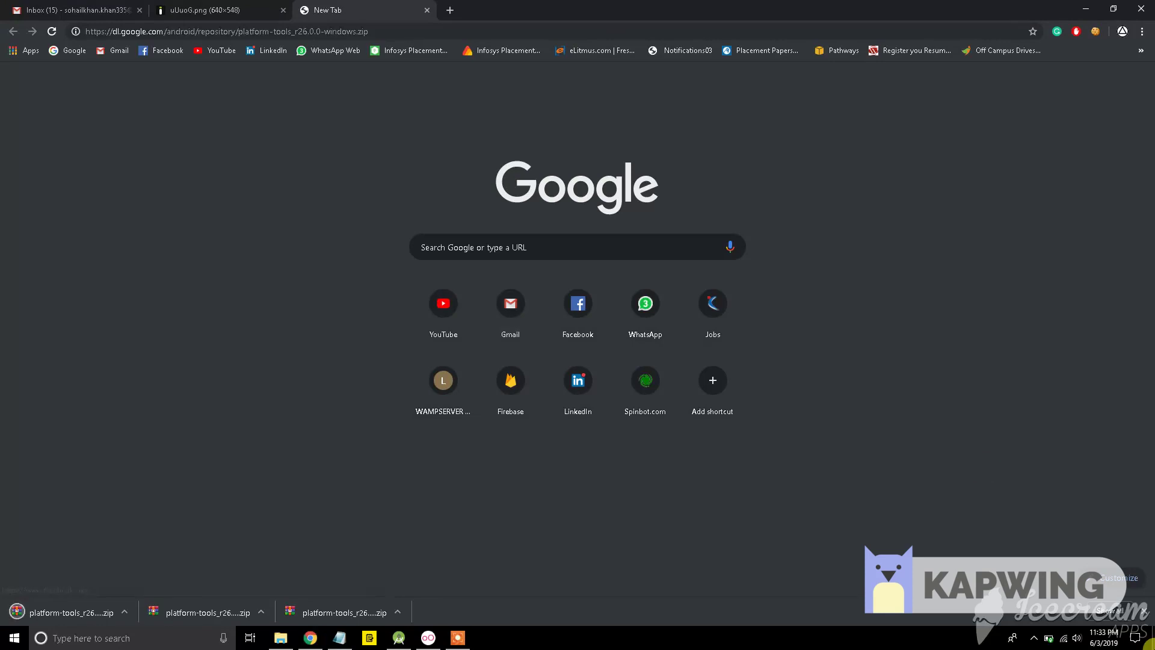
- Move the downloaded platform-tools_r26.0.0-windows archive into a new desktop folder and extract it there
key(super+d)
right_click(92, 185)
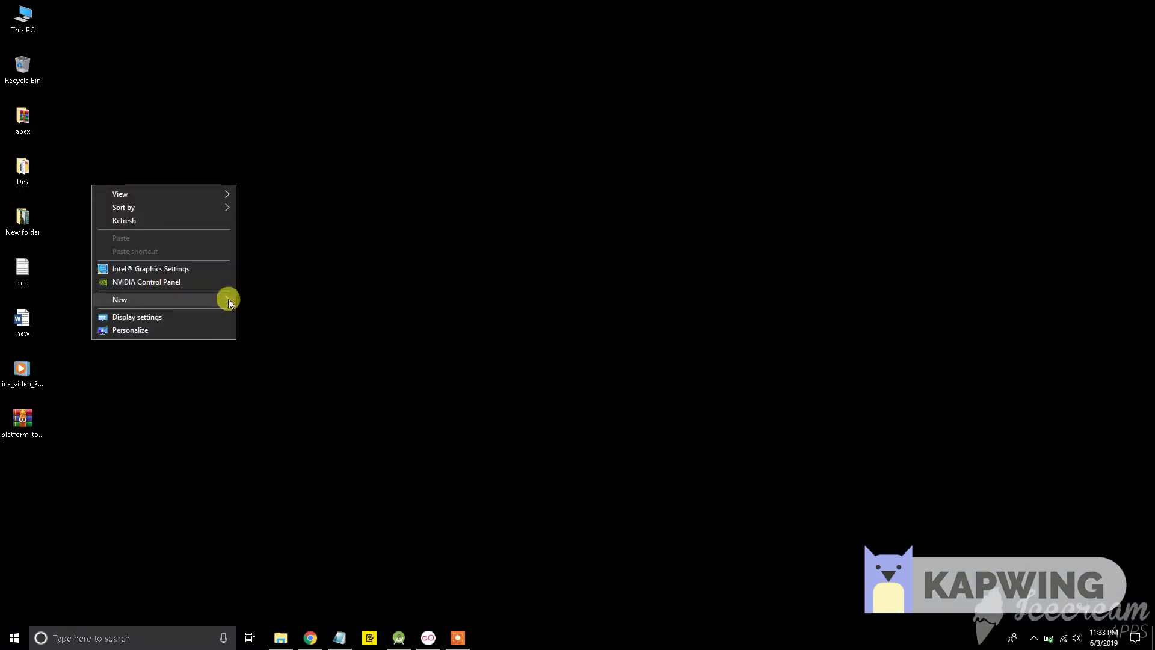
mouse_move(193, 299)
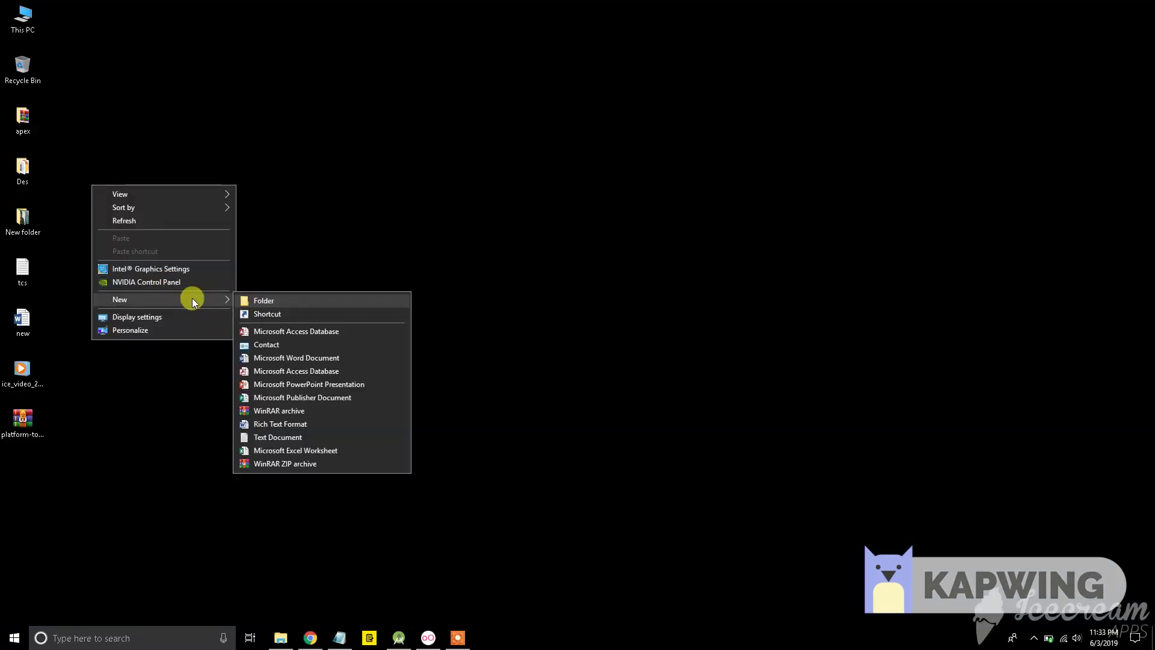
click(283, 299)
drag(25, 413, 107, 233)
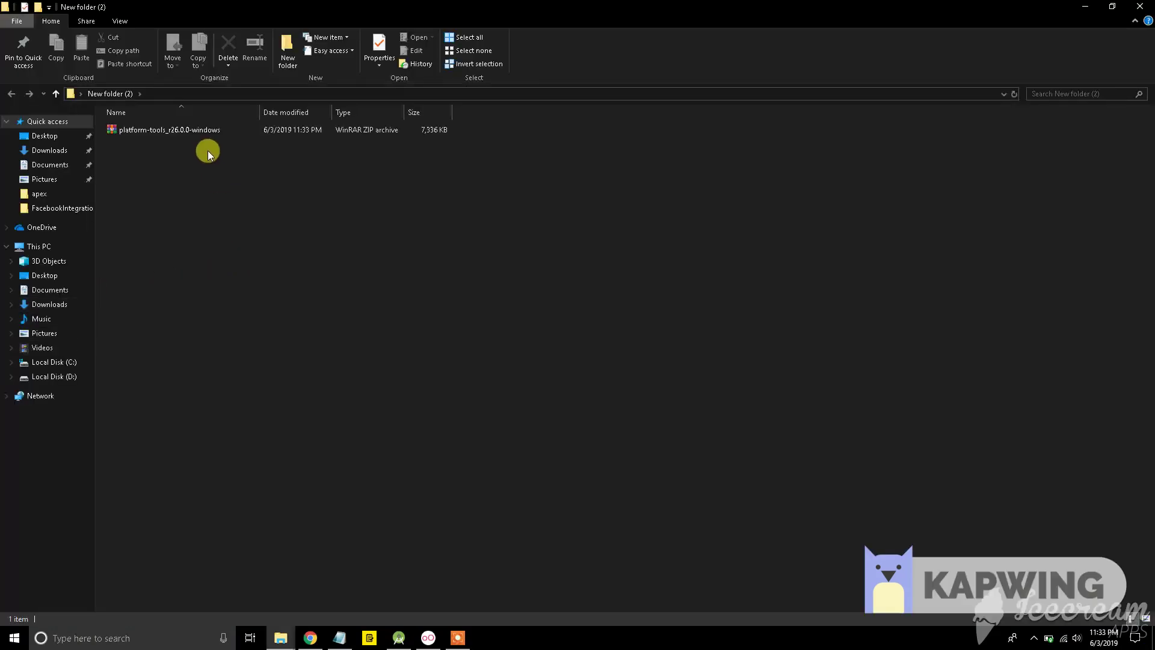
right_click(200, 132)
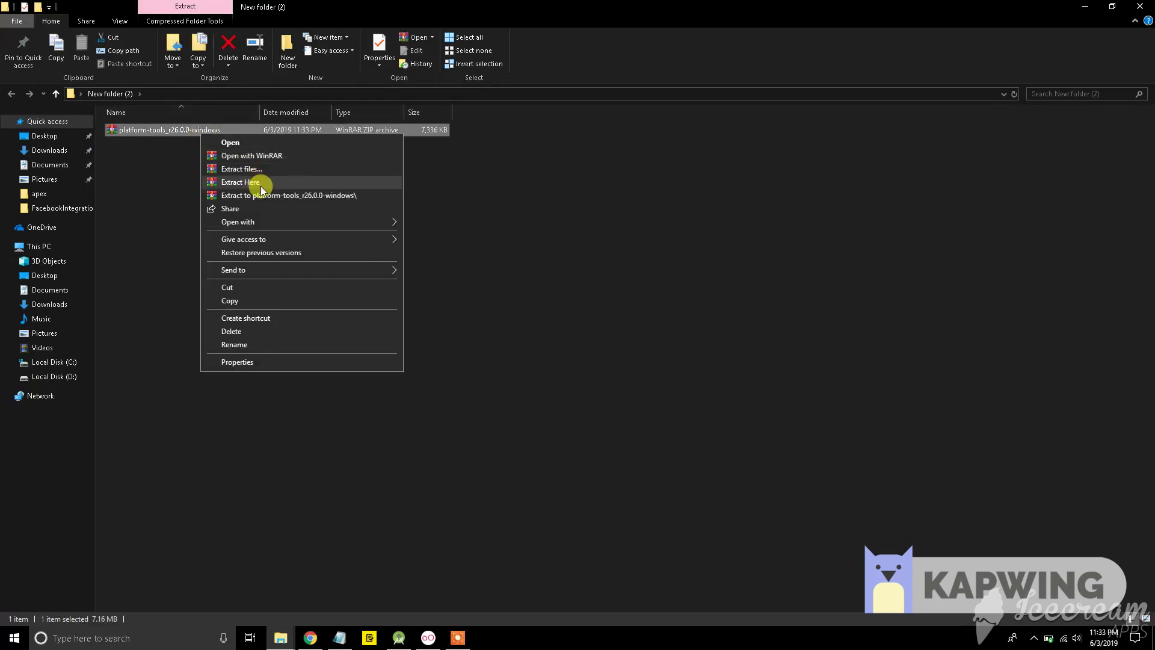
click(269, 190)
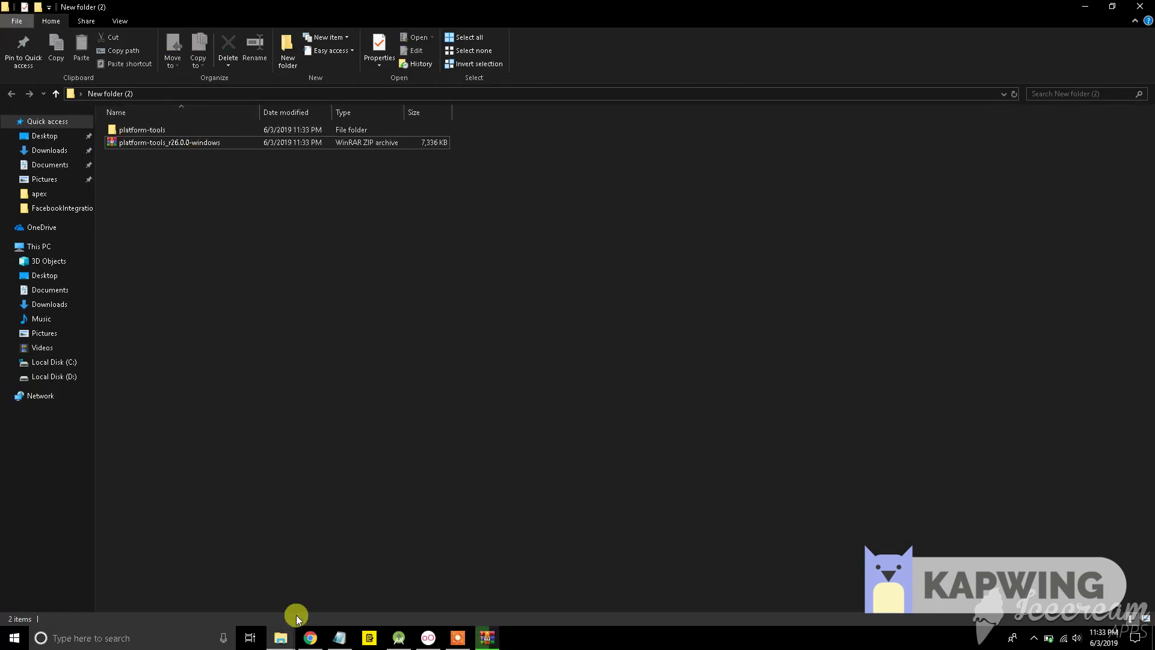
- Return to the Notepad notes, read STEP 2 and STEP 3, and highlight the \AppData\Local\Android\Sdk part of the path
click(340, 638)
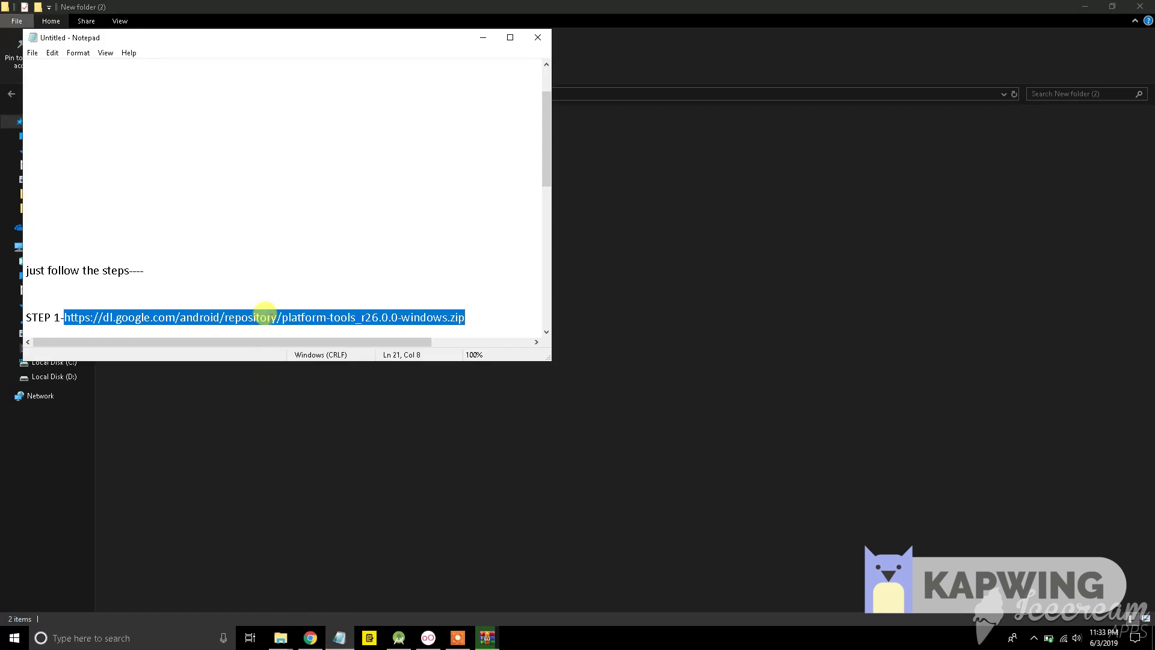
click(269, 317)
key(Down)
key(Down)
key(Down)
key(Down)
key(Down)
key(Down)
key(Down)
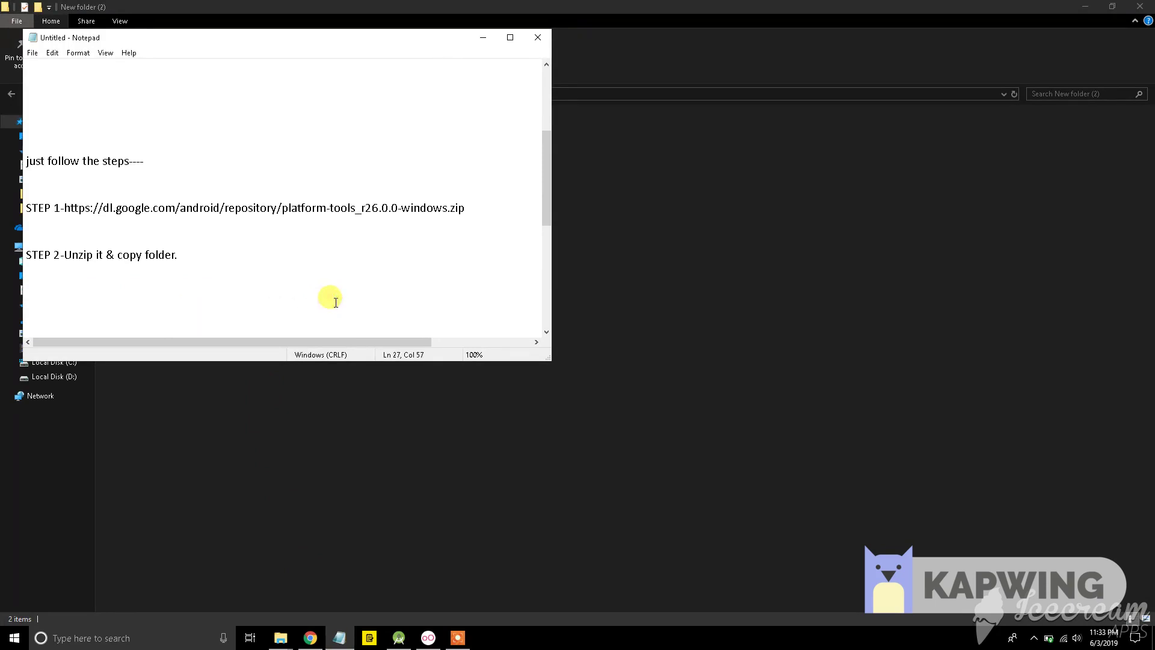
key(shift+Right)
key(shift+Right)
key(shift+Right)
key(shift+Right)
key(shift+Right)
key(shift+Right)
key(shift+Right)
key(shift+Right)
key(shift+Right)
key(shift+Right)
key(shift+Right)
key(shift+Right)
key(shift+Right)
key(shift+Right)
key(shift+Right)
key(shift+Right)
key(shift+Right)
key(shift+Right)
key(shift+Right)
key(shift+Right)
key(shift+Right)
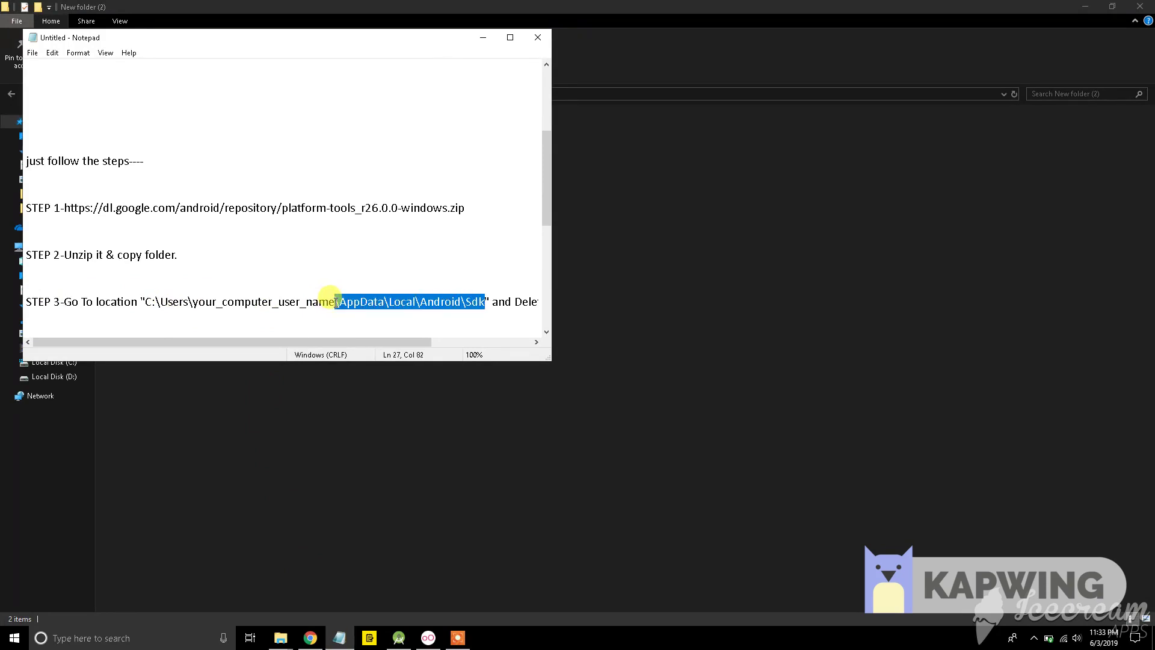
- Switch to File Explorer, check the Sdk folder's path, and arrange the Sdk and New folder (2) windows side by side
click(272, 638)
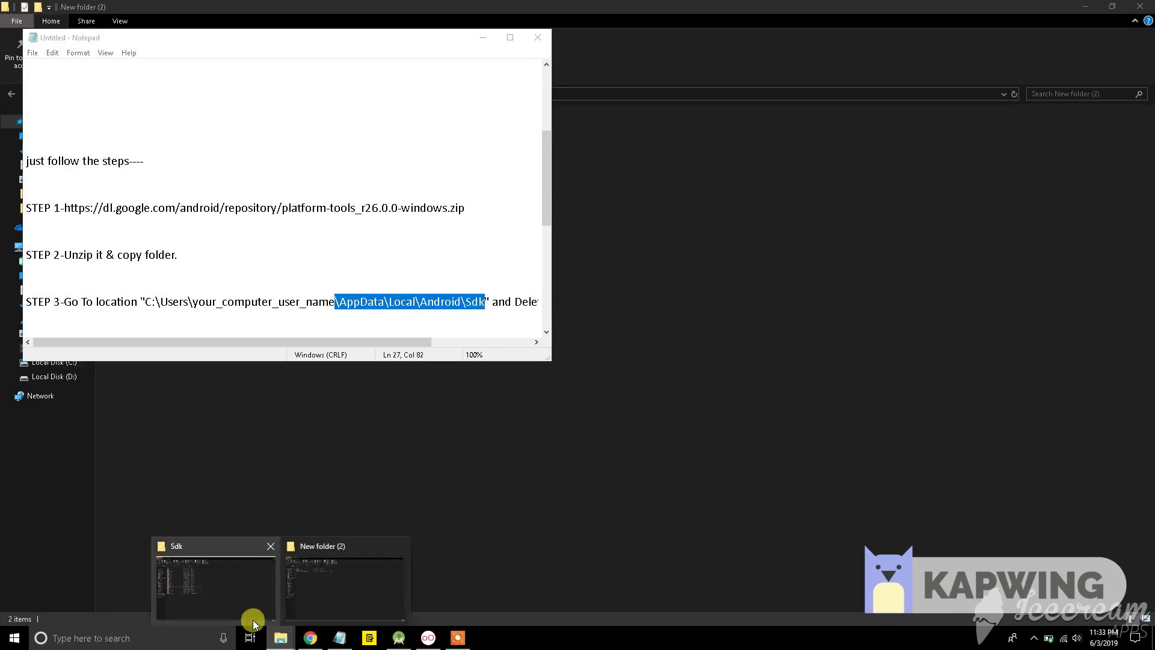
click(333, 591)
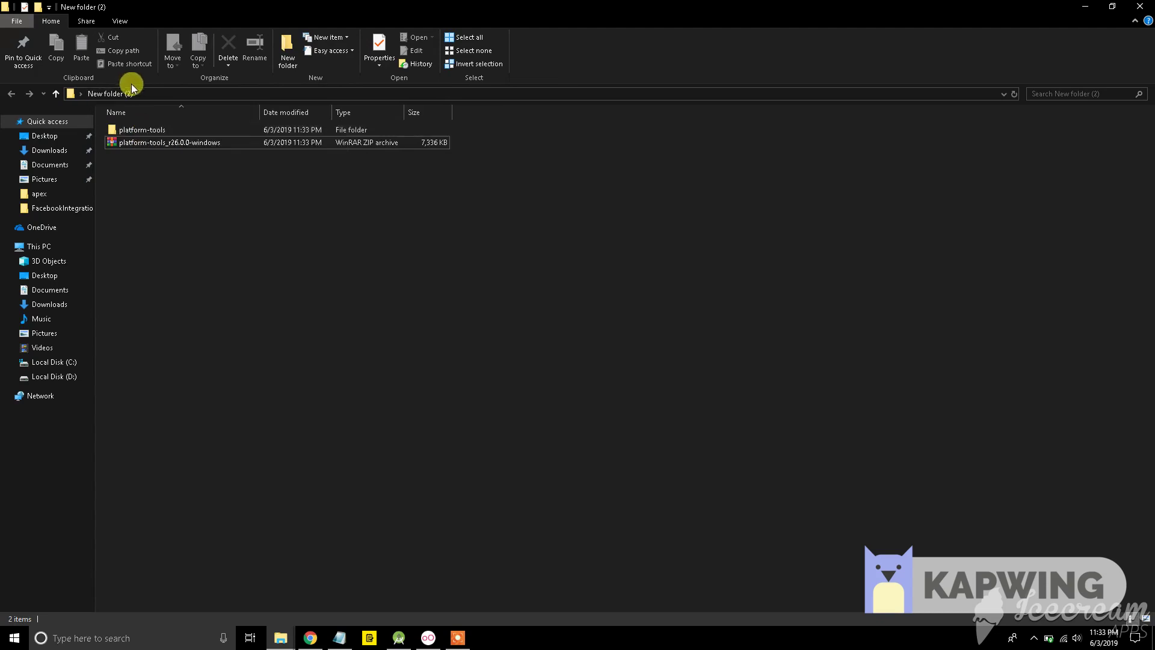
double_click(431, 5)
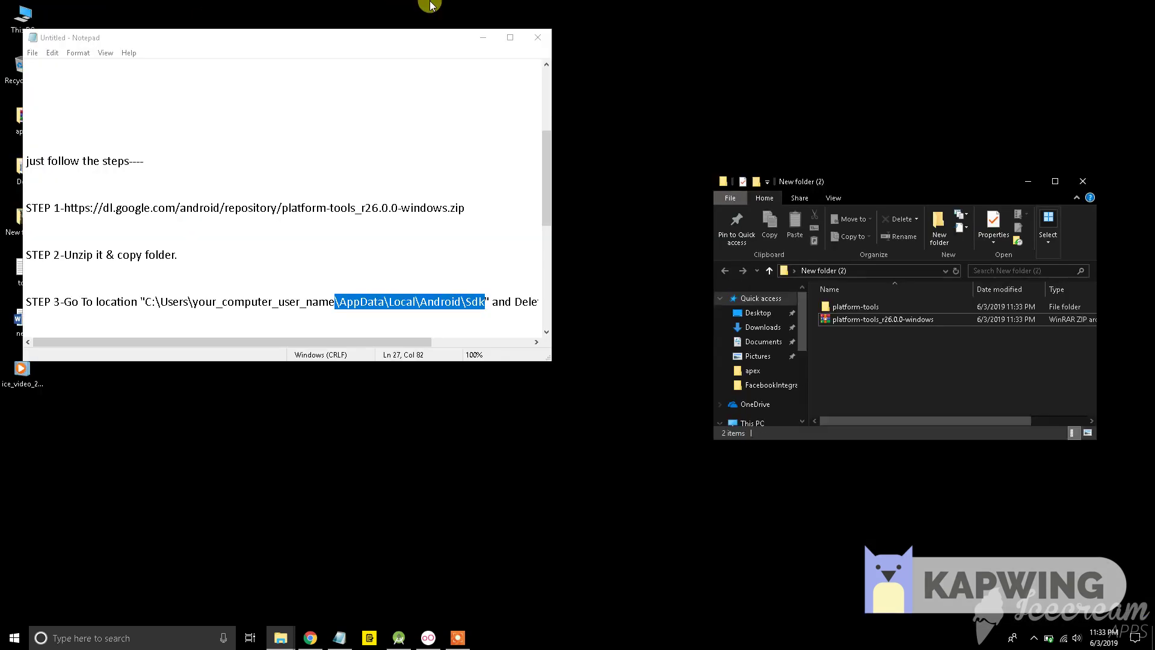
mouse_move(286, 642)
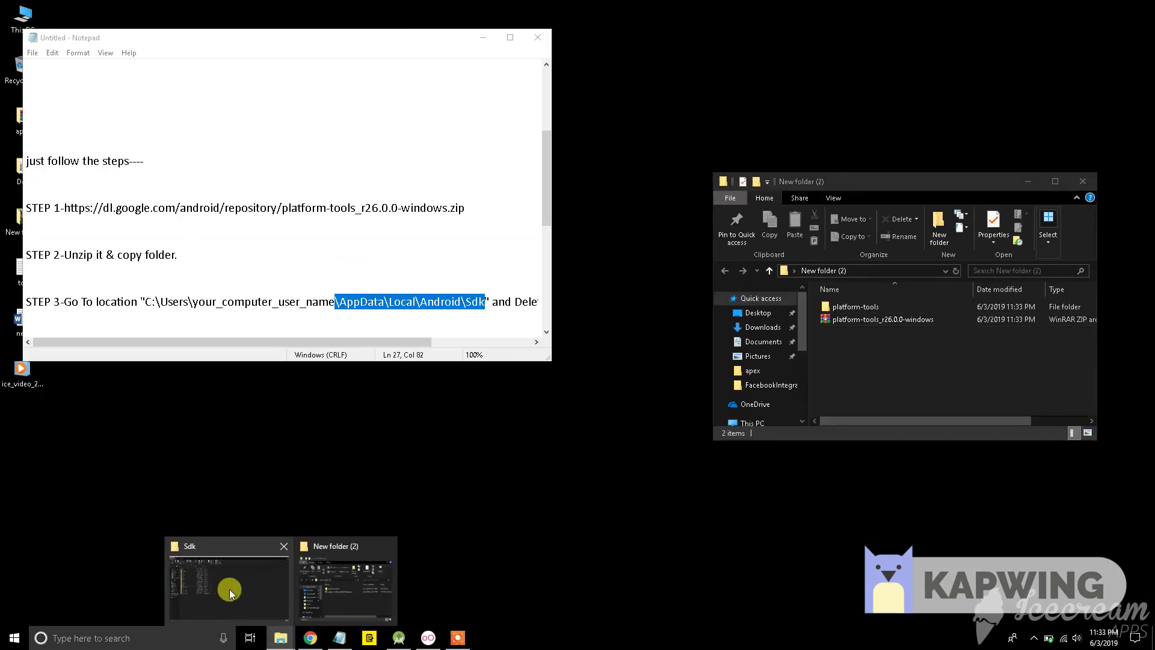
click(231, 591)
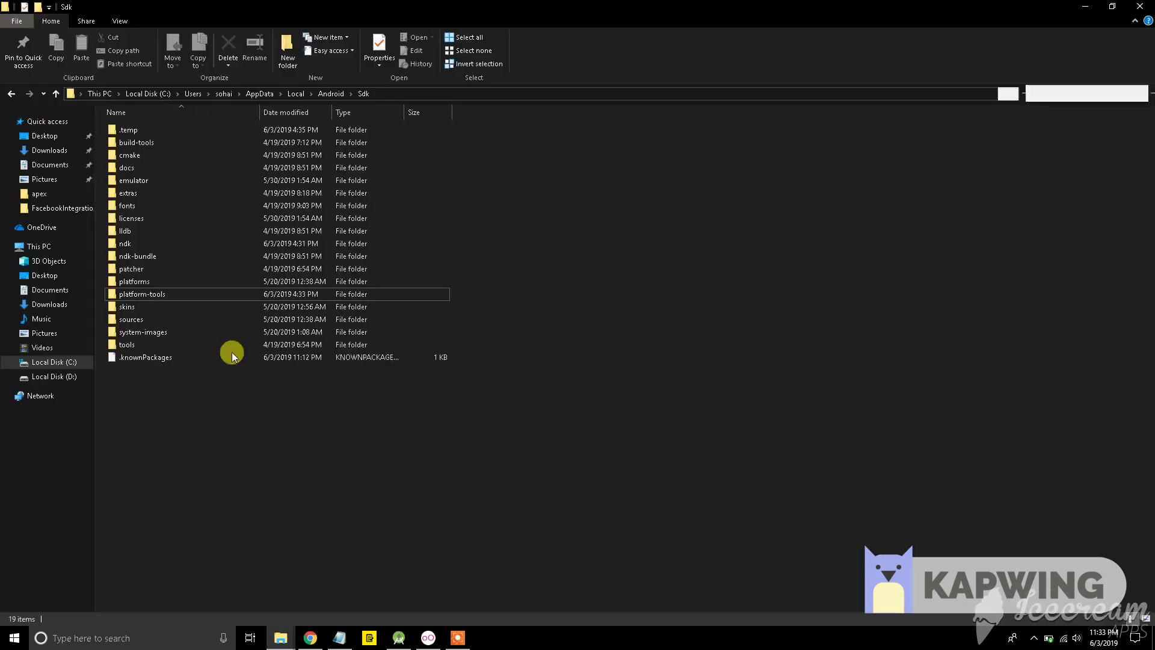
click(379, 94)
click(265, 92)
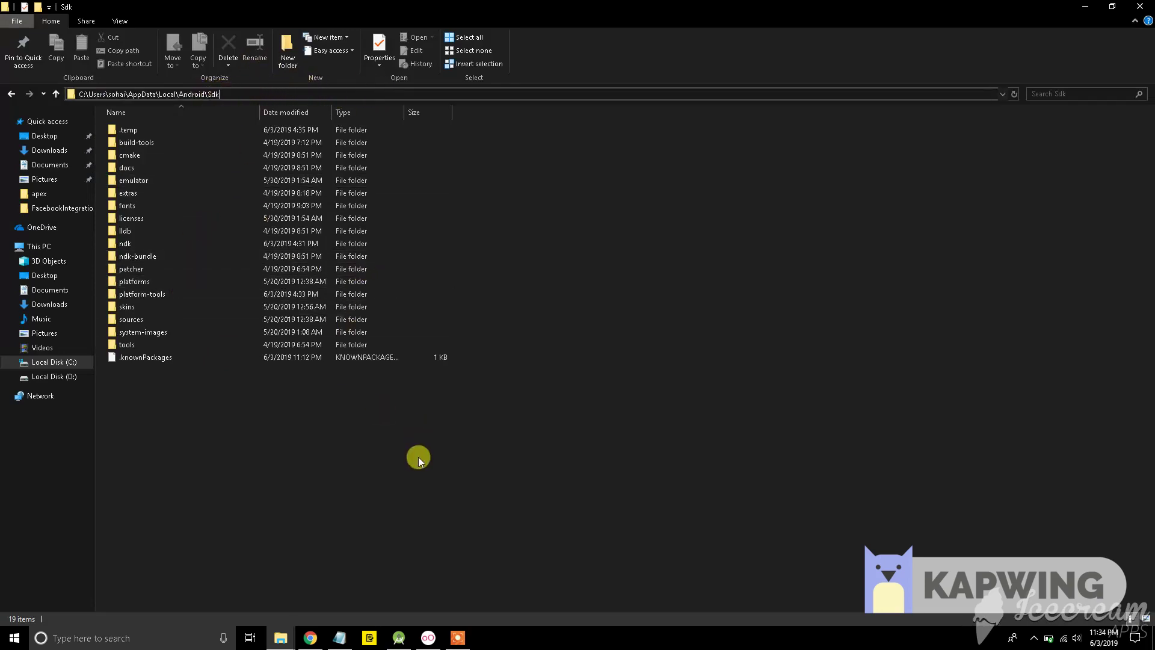
double_click(761, 5)
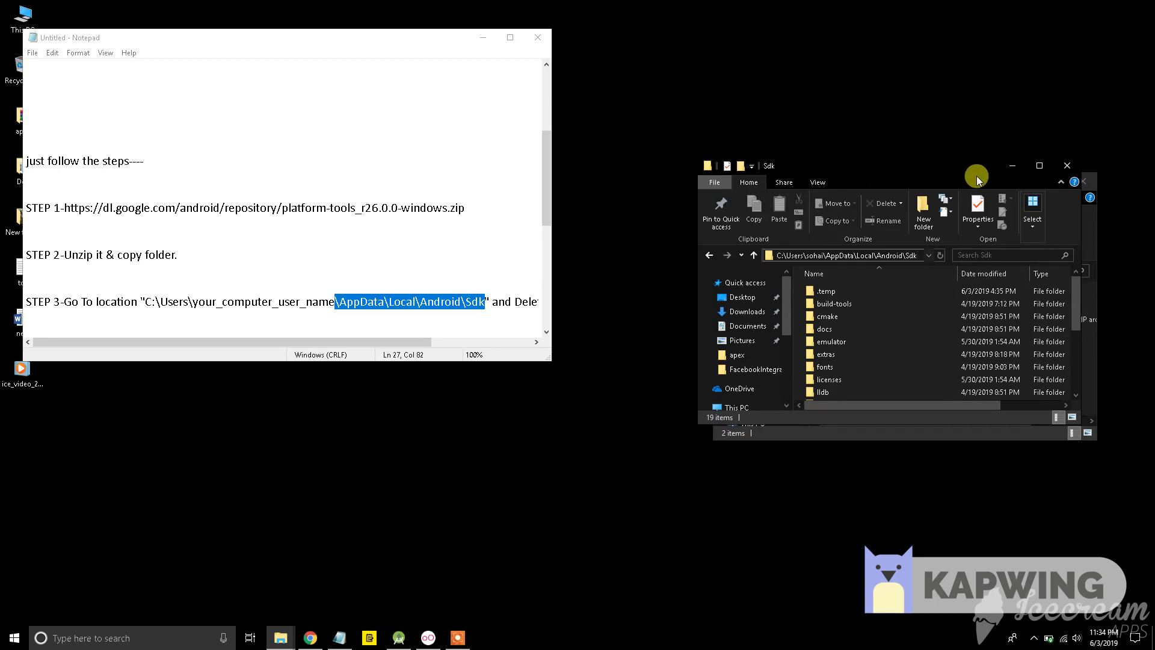
drag(949, 168, 559, 143)
- Copy the extracted platform-tools folder from New folder (2) into the Sdk folder, replacing the files in the destination
click(858, 307)
right_click(865, 312)
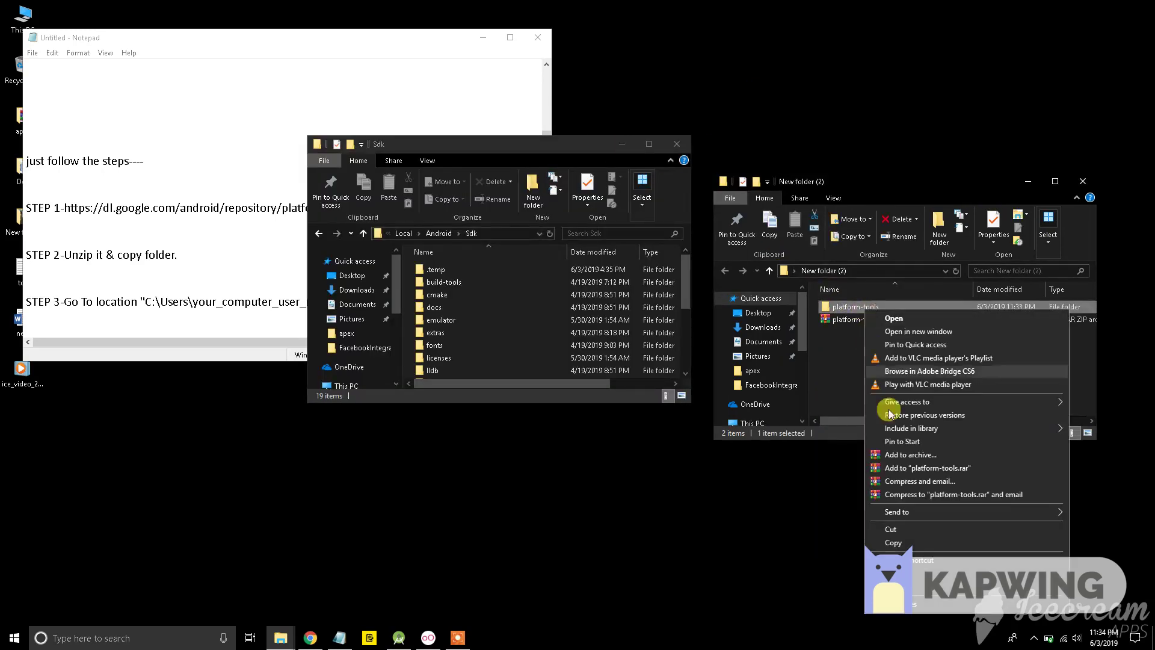
click(900, 542)
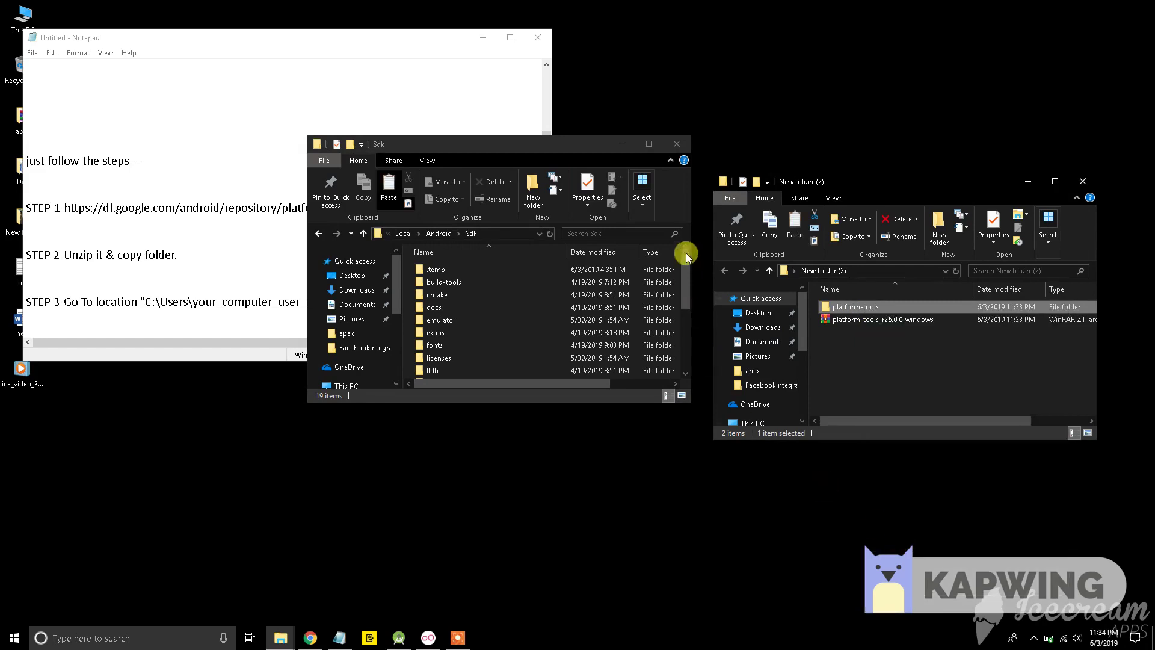
click(645, 146)
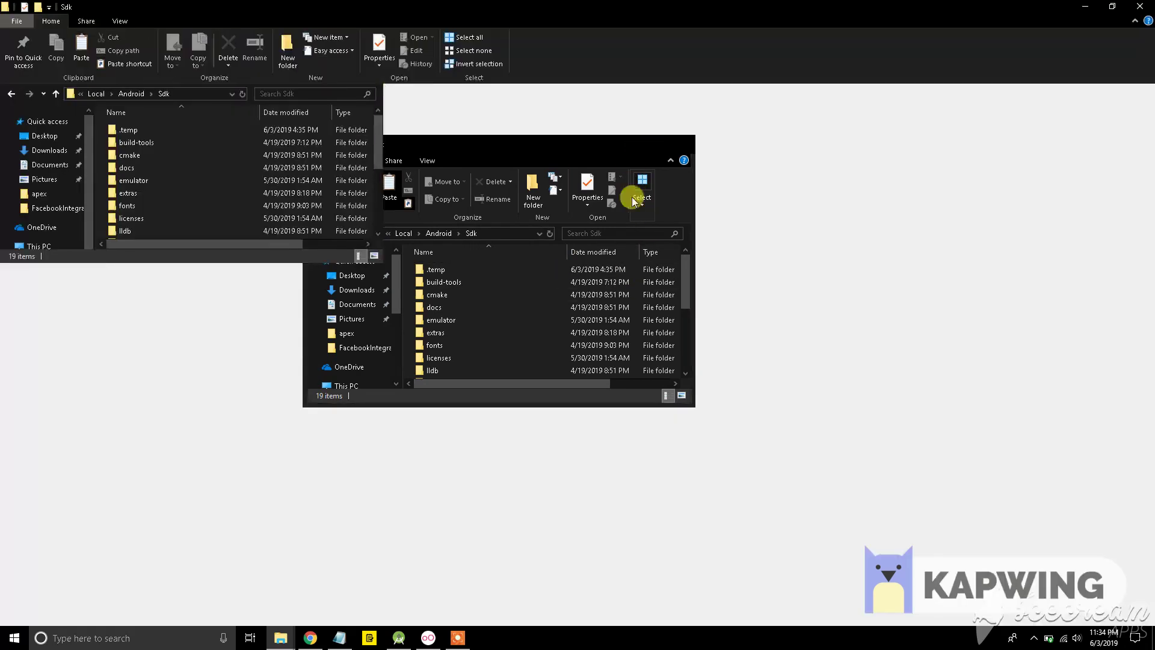
right_click(666, 446)
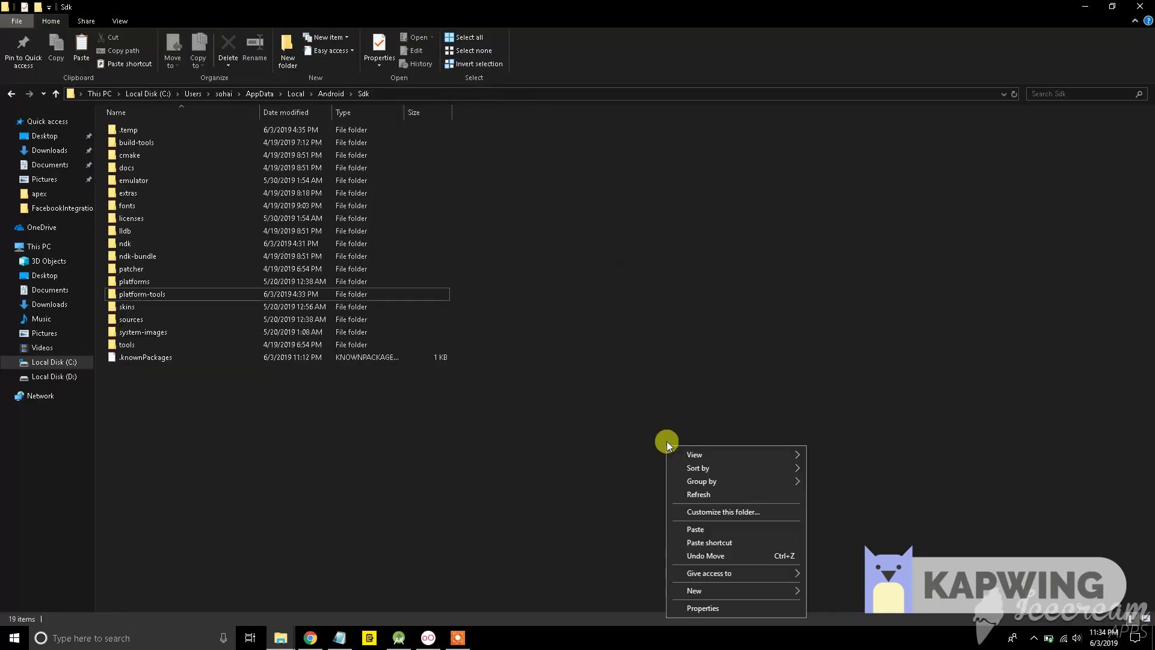
click(720, 529)
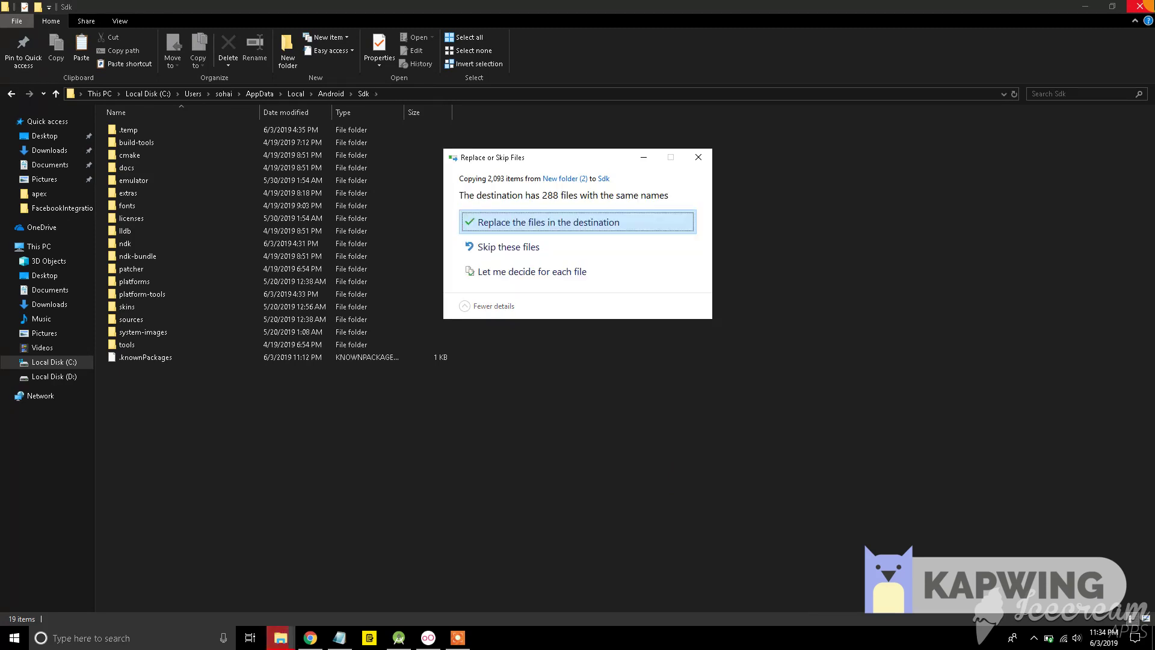
click(507, 225)
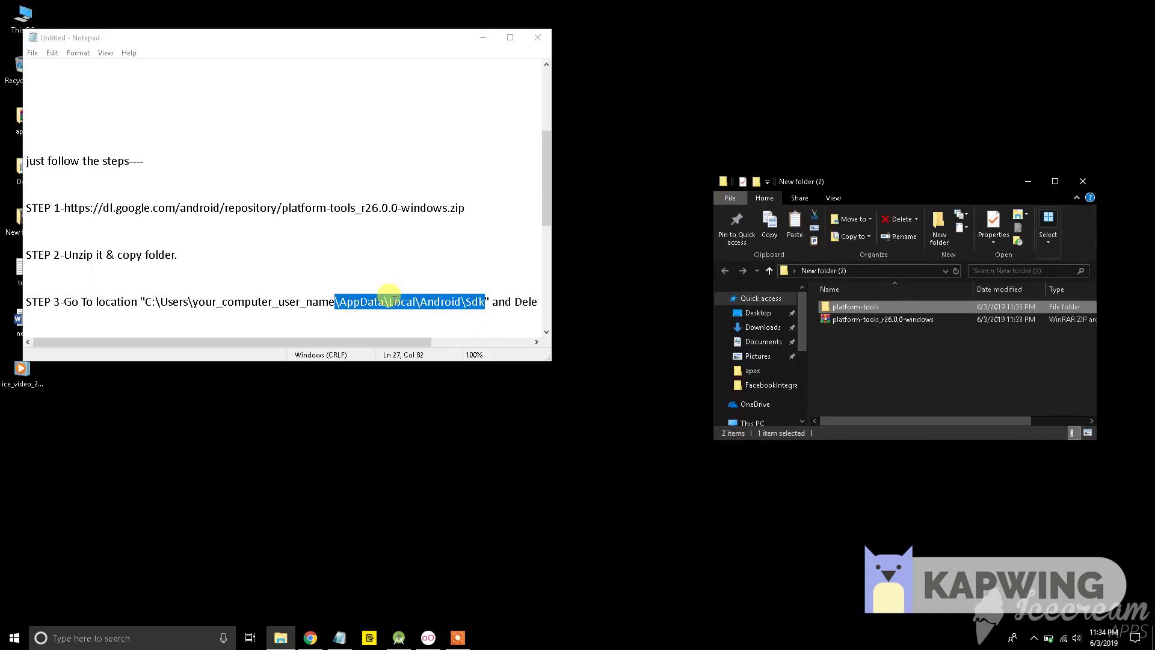
- Return to Notepad, review the remaining steps, and highlight "Rebuild Project." in STEP5
click(353, 253)
scroll(354, 254, down, 3)
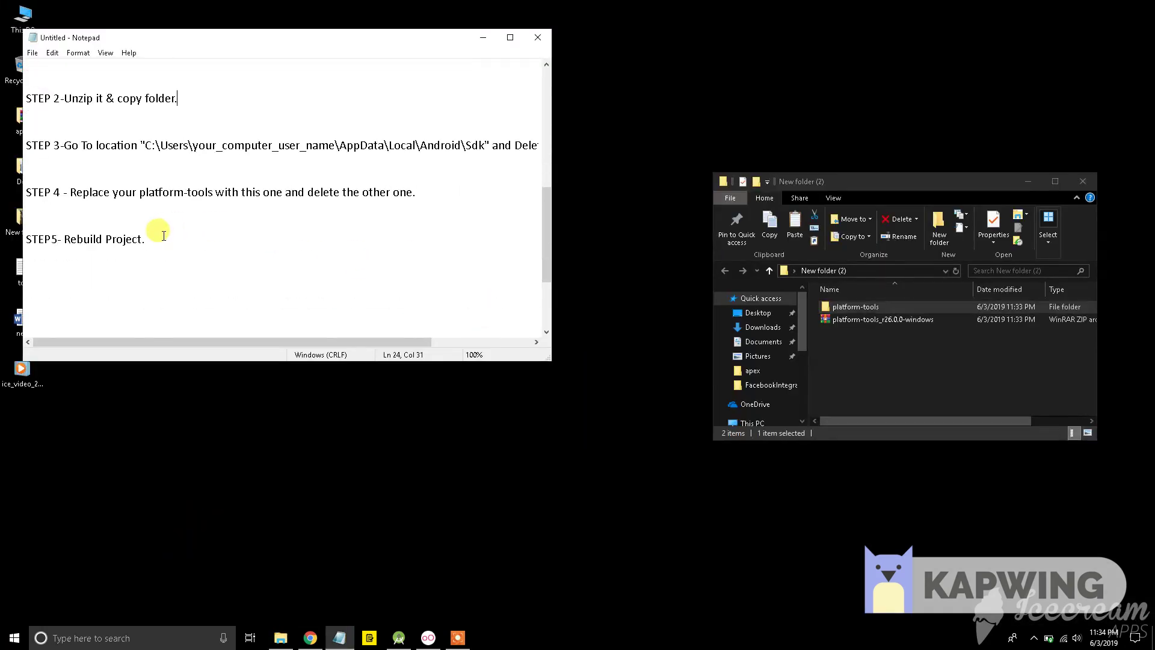
drag(155, 238, 62, 239)
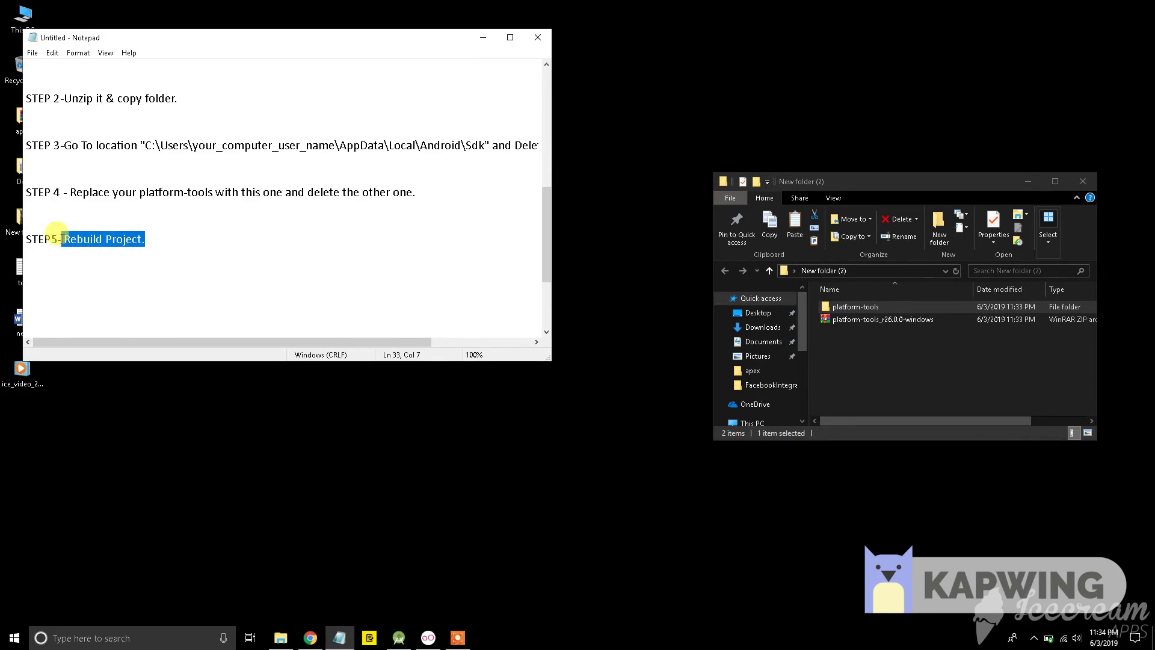
- Switch to Android Studio, build the datepicker project, and run the app configuration to bring up the deployment target selection
click(397, 637)
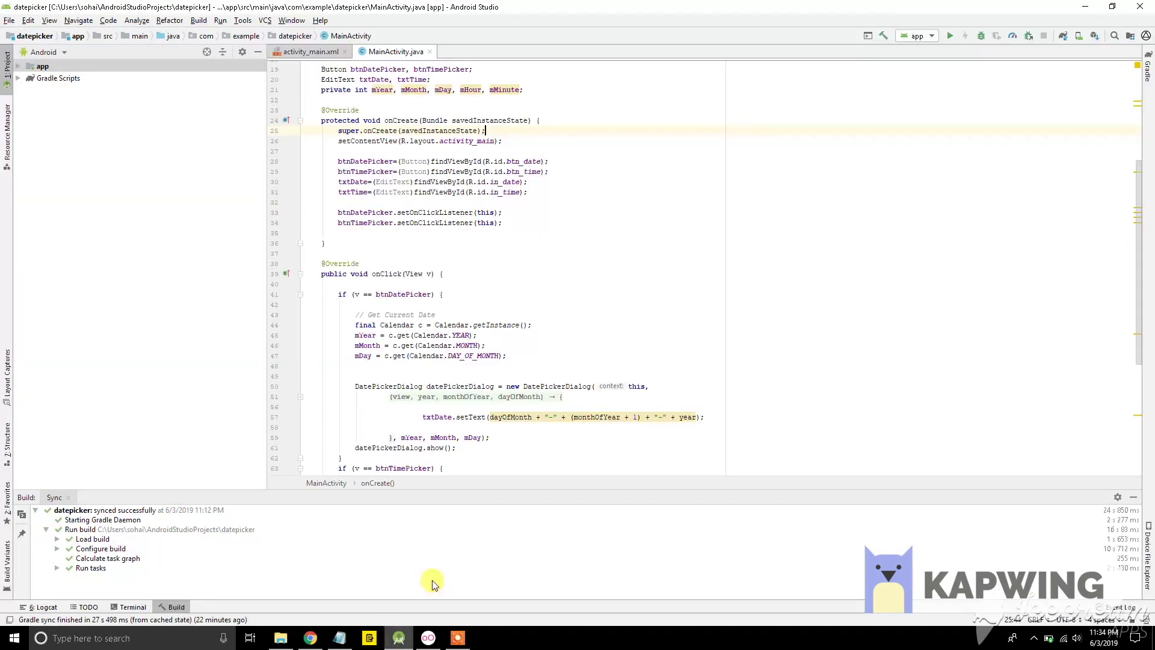
click(881, 38)
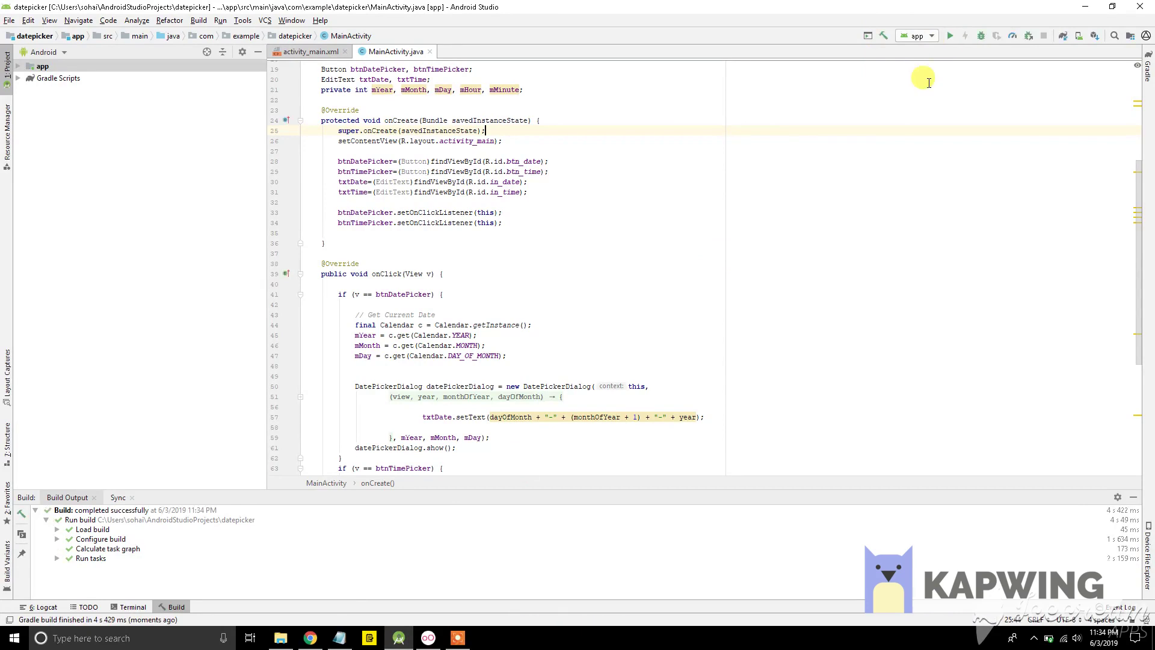
click(949, 35)
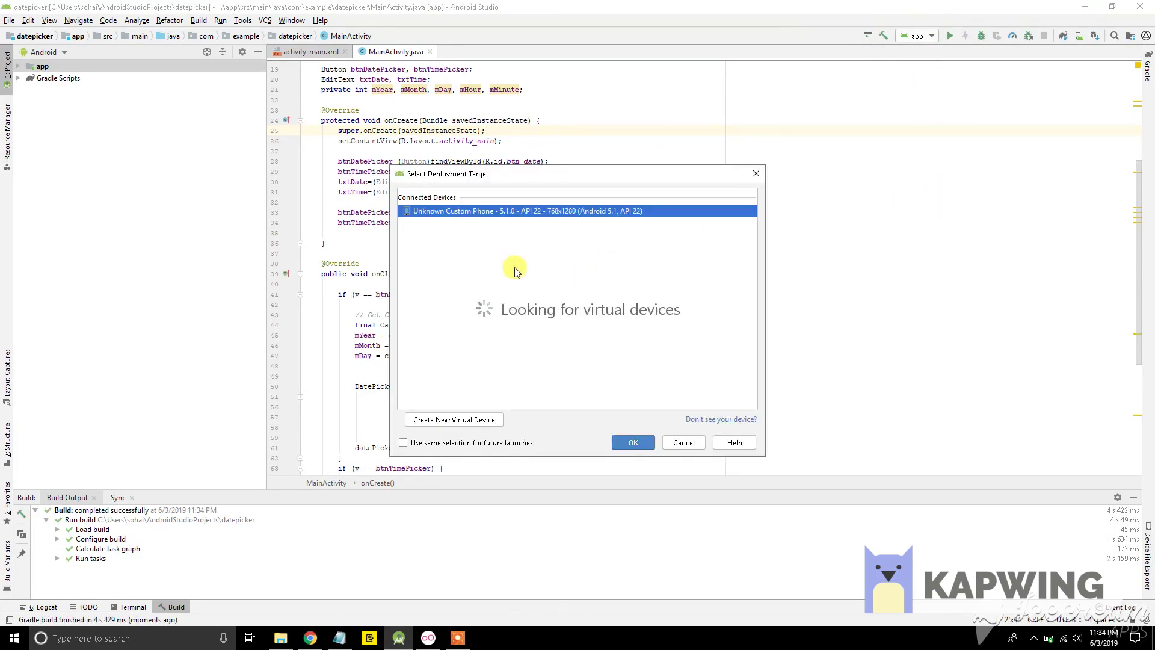
- Switch to Notepad and add the line "hurrraaayyyy xD thanks for watching" a few lines below STEP5
click(340, 638)
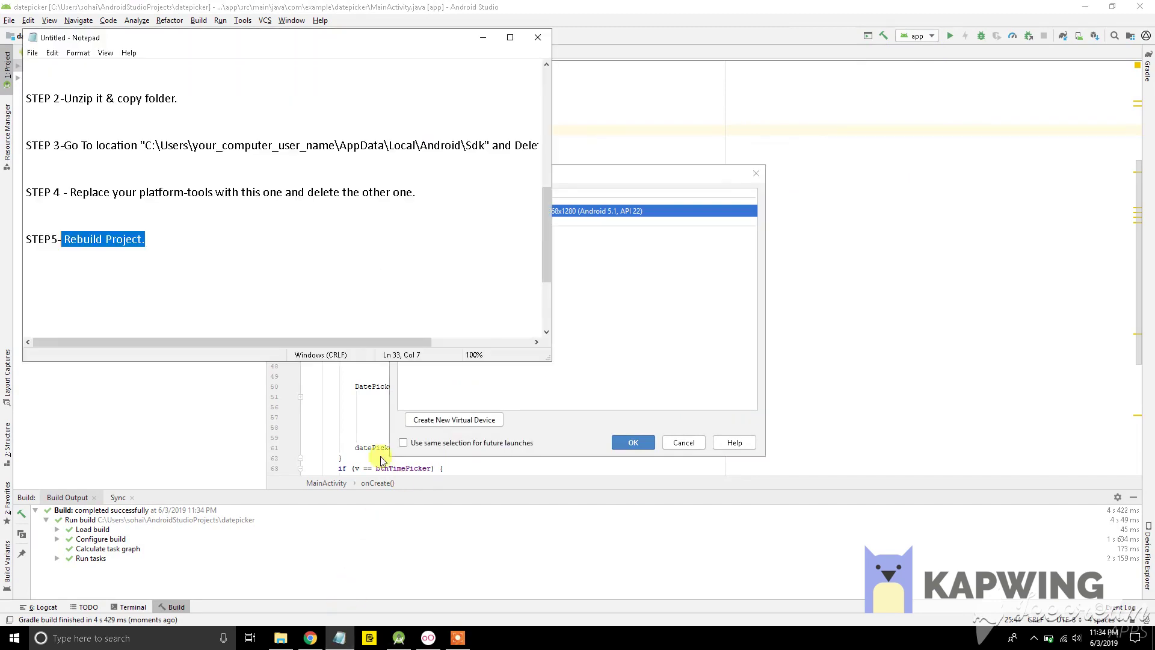
click(306, 307)
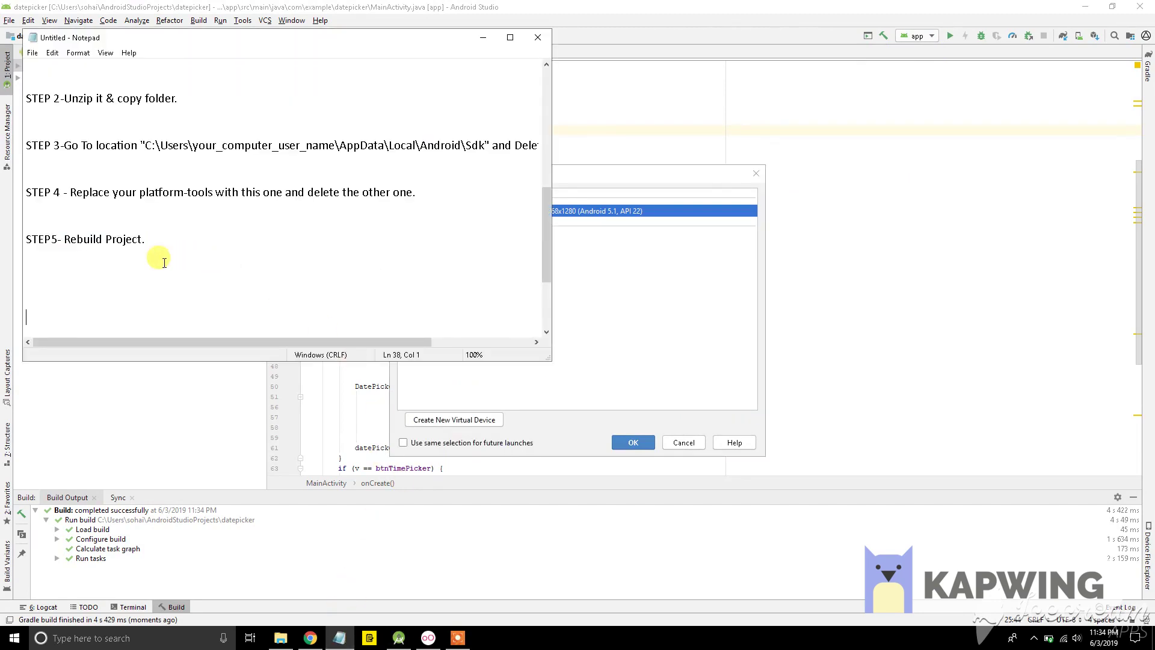
text(hence)
key(BackSpace)
key(BackSpace)
key(BackSpace)
text(urrraaa)
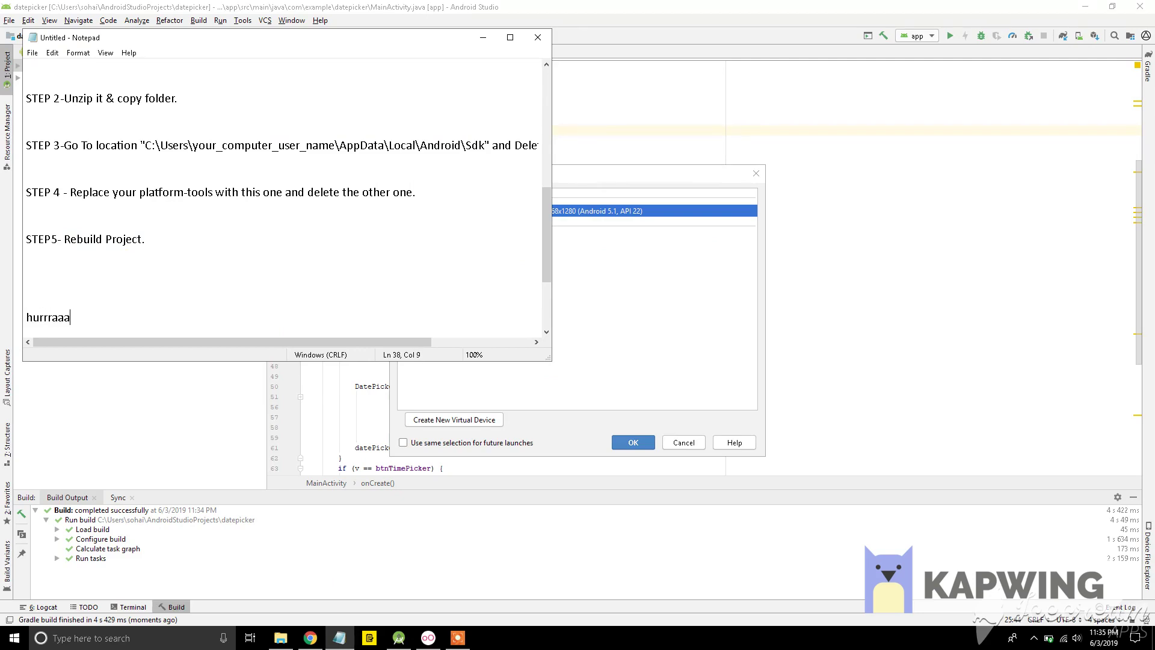
text(yyyy xd thanks for watching)
- Leave a blank line below the thank-you message and write "like or subscribe , if you want. your welcom"
key(Return)
key(Return)
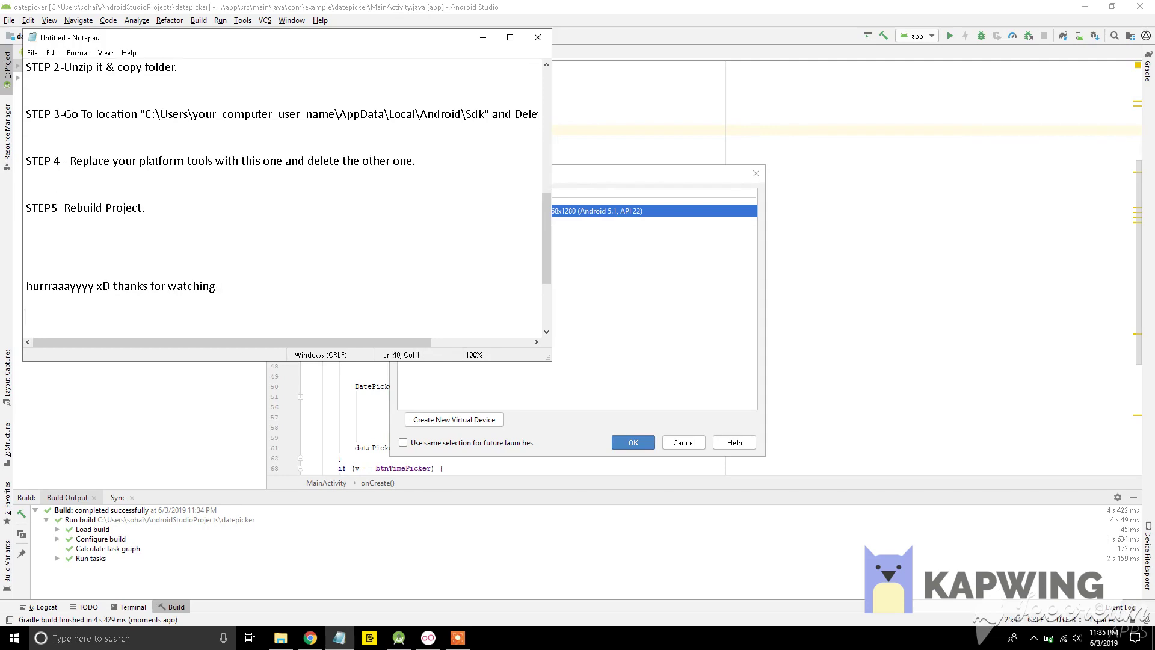
text(like or subscribe , if you wante)
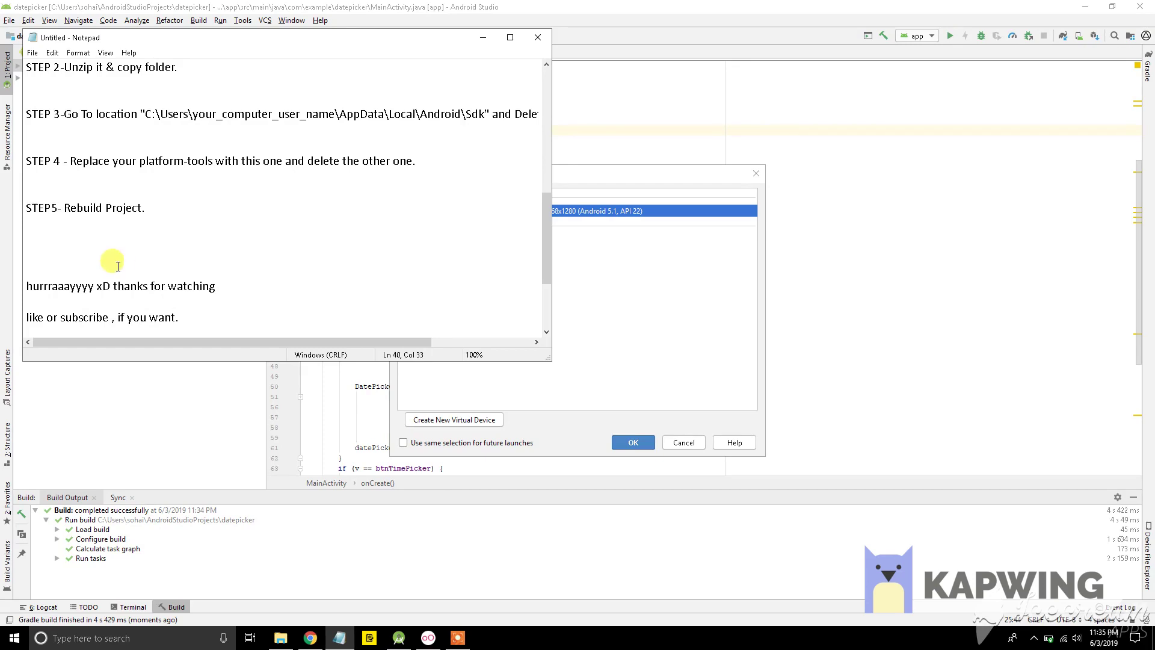
text(tahhank)
key(BackSpace)
key(BackSpace)
key(BackSpace)
text(your welcom)
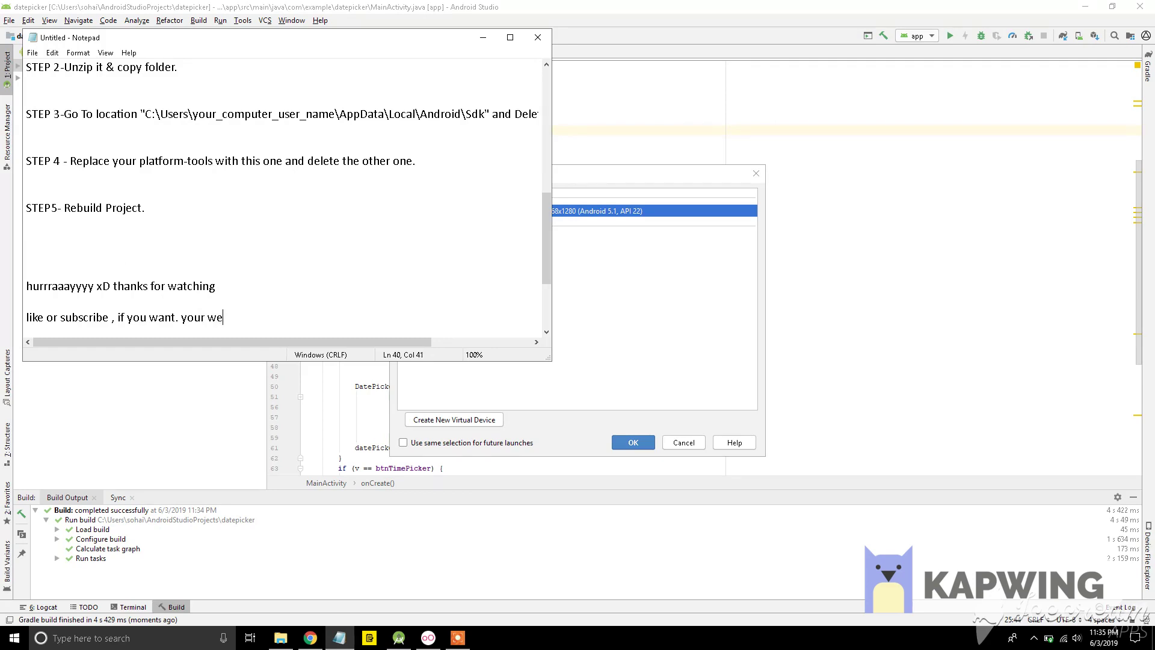